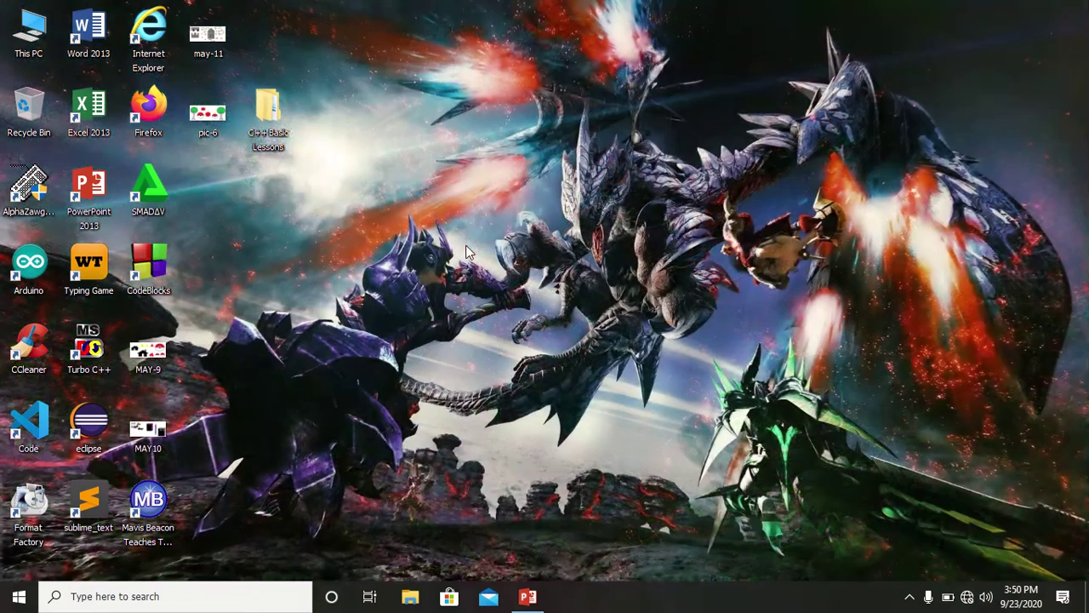
Switch the desktop to its next background and refresh the desktop
{"action": "right_click", "coordinate": [409, 126]}
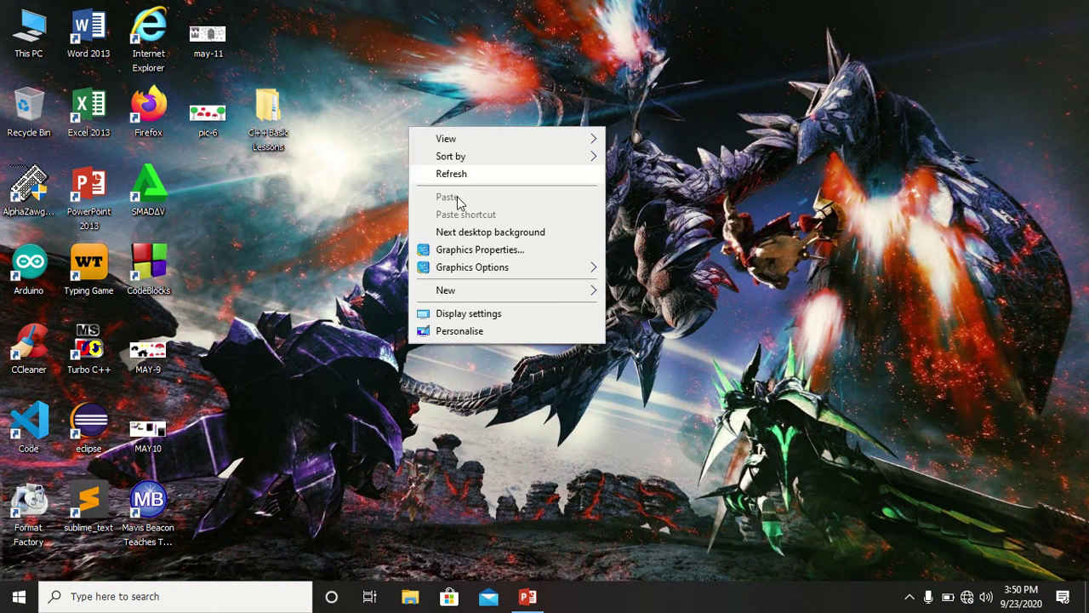
{"action": "left_click", "coordinate": [467, 230]}
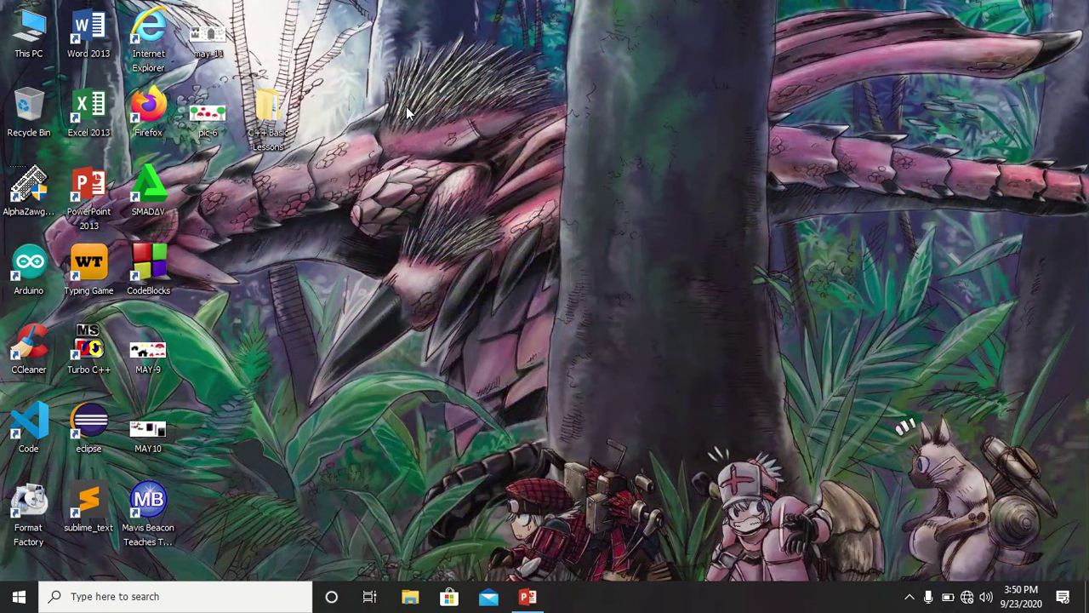
{"action": "right_click", "coordinate": [406, 107]}
{"action": "left_click", "coordinate": [467, 161]}
{"action": "right_click", "coordinate": [437, 99]}
{"action": "left_click", "coordinate": [459, 149]}
Find Paint through the Windows search and open it with a blank canvas
{"action": "left_click", "coordinate": [201, 600]}
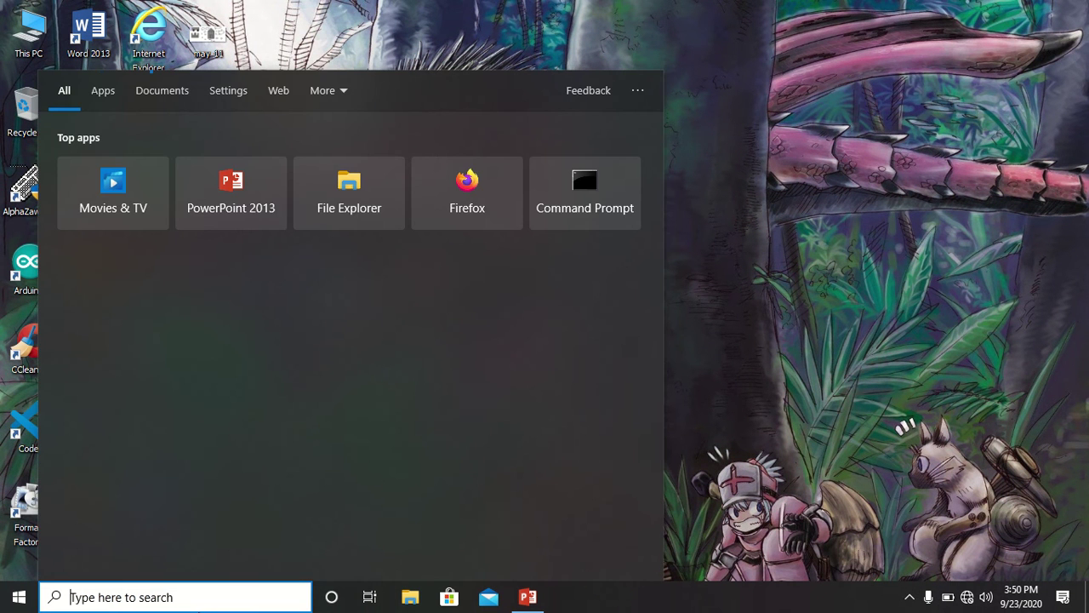
{"action": "type", "text": "p"}
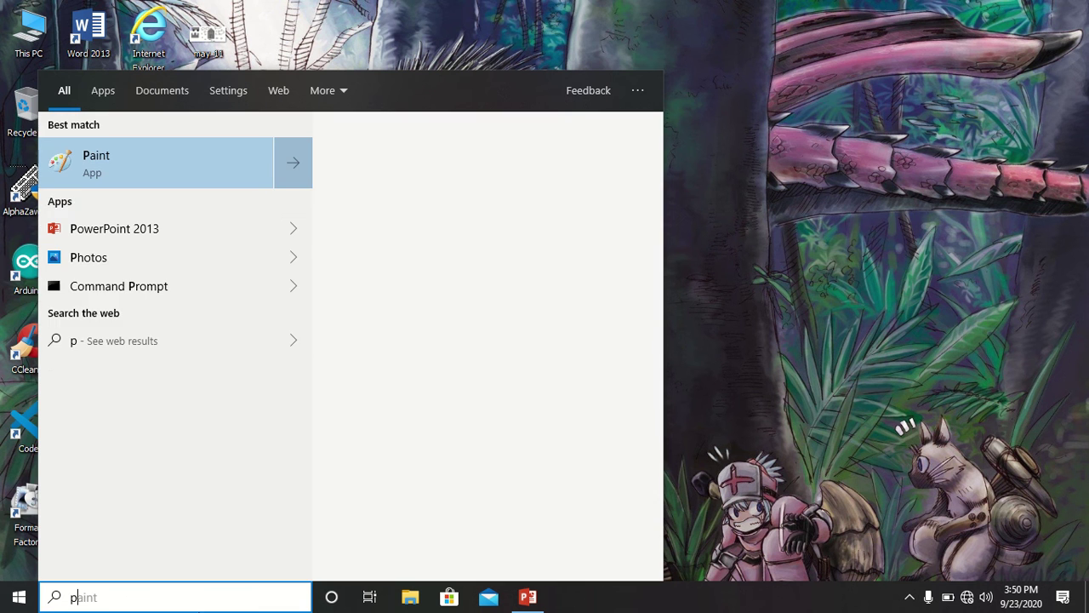
{"action": "left_click", "coordinate": [152, 179]}
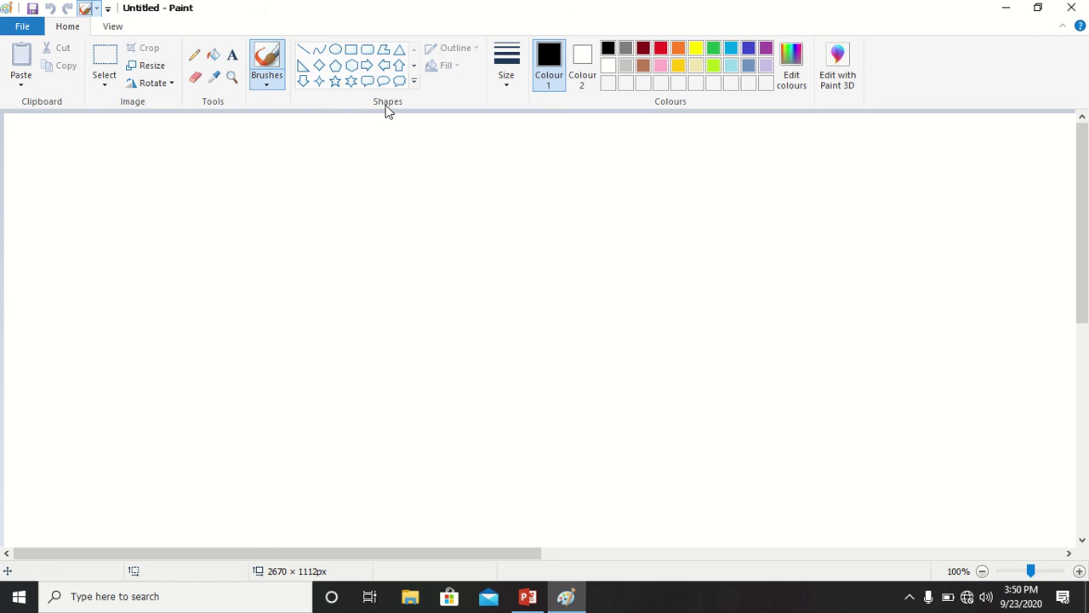
Draw a large black oval outline for the bird's body and shift it slightly up on the canvas
{"action": "left_click", "coordinate": [336, 53]}
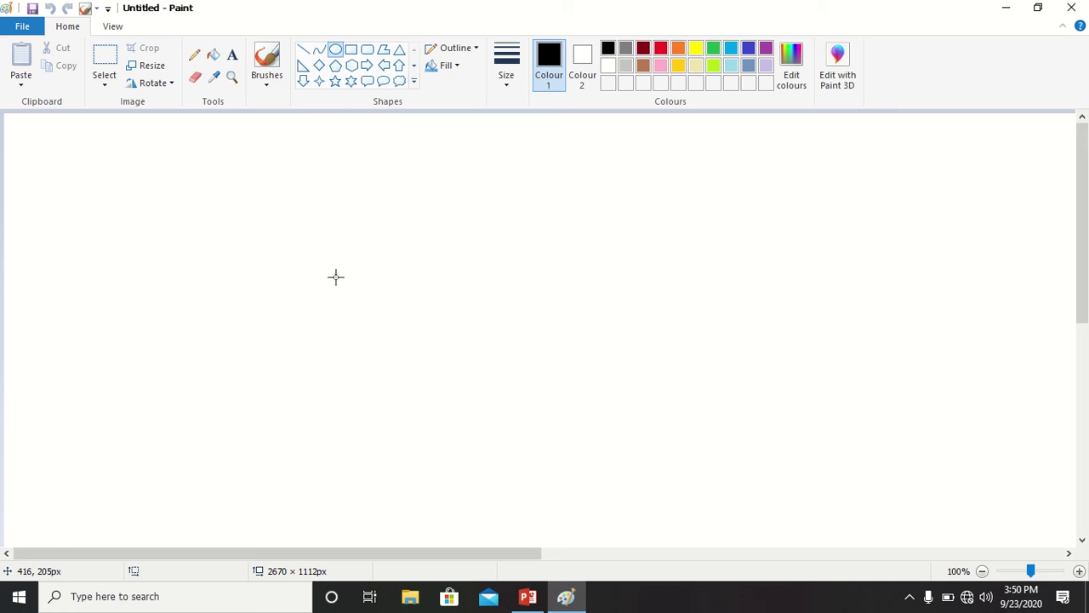
{"action": "mouse_move", "coordinate": [319, 207]}
{"action": "left_mouse_down"}
{"action": "mouse_move", "coordinate": [372, 267]}
{"action": "mouse_move", "coordinate": [527, 365]}
{"action": "mouse_move", "coordinate": [519, 384]}
{"action": "mouse_move", "coordinate": [533, 392]}
{"action": "mouse_move", "coordinate": [522, 385]}
{"action": "left_mouse_up"}
{"action": "left_click_drag", "start_coordinate": [426, 306], "coordinate": [445, 295]}
{"action": "left_click", "coordinate": [616, 240]}
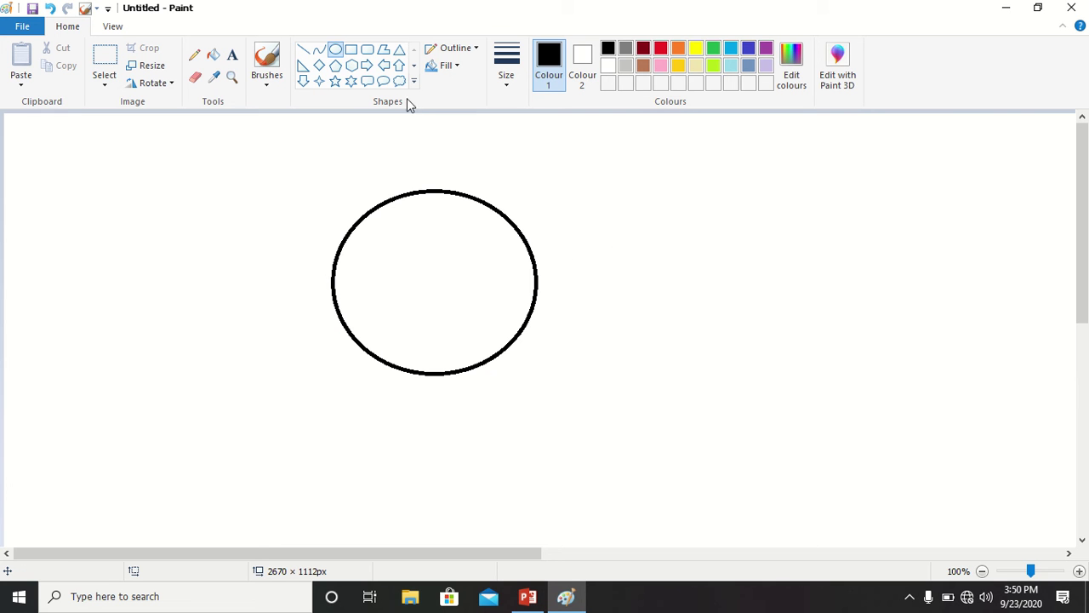
Draw the beak across the body's right edge: a triangle about 127 × 49 px with a curve about 102 × 43 px bulging below it
{"action": "left_click", "coordinate": [400, 50]}
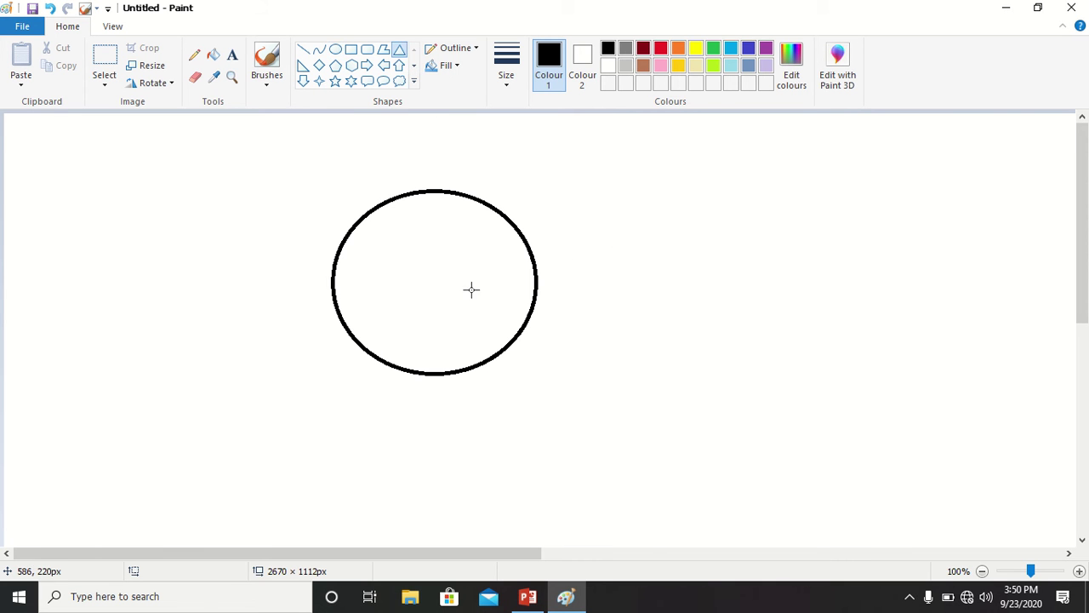
{"action": "mouse_move", "coordinate": [459, 293]}
{"action": "left_mouse_down"}
{"action": "mouse_move", "coordinate": [565, 253]}
{"action": "mouse_move", "coordinate": [508, 275]}
{"action": "left_mouse_up"}
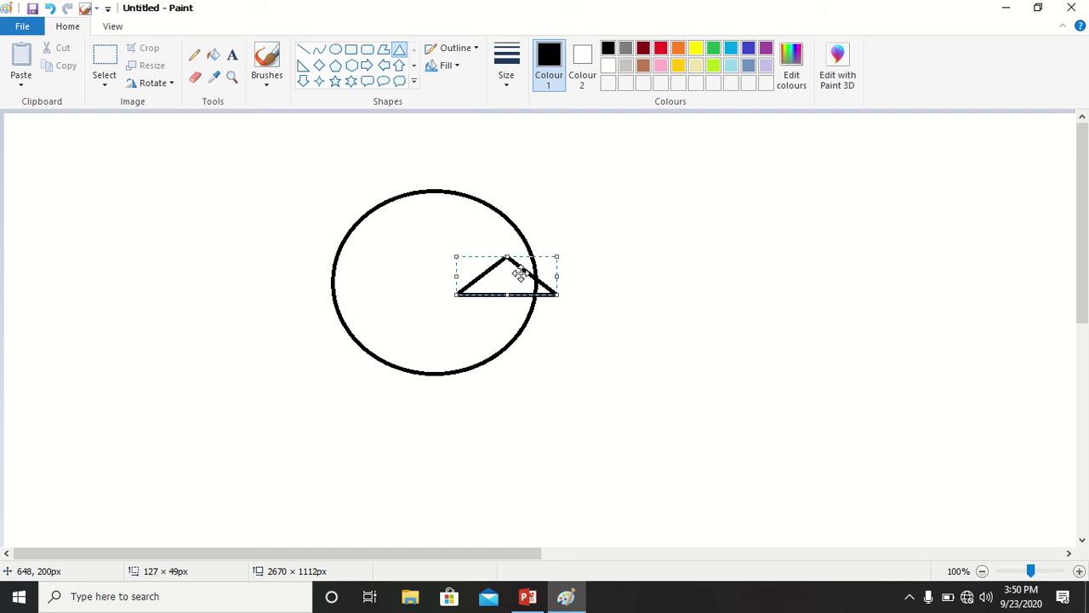
{"action": "left_click", "coordinate": [320, 53]}
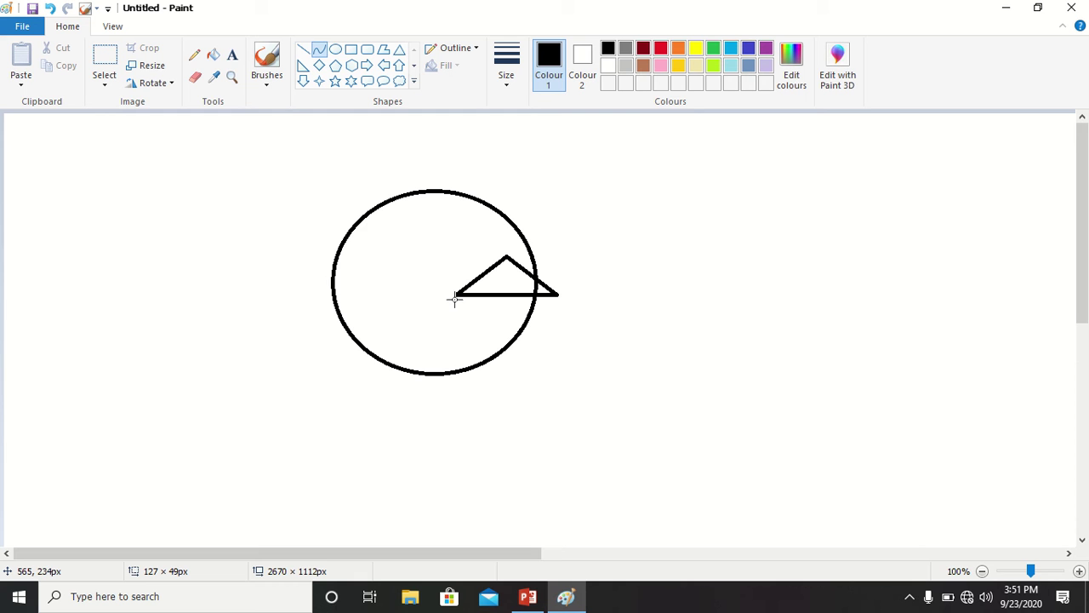
{"action": "left_click_drag", "start_coordinate": [457, 294], "coordinate": [495, 329]}
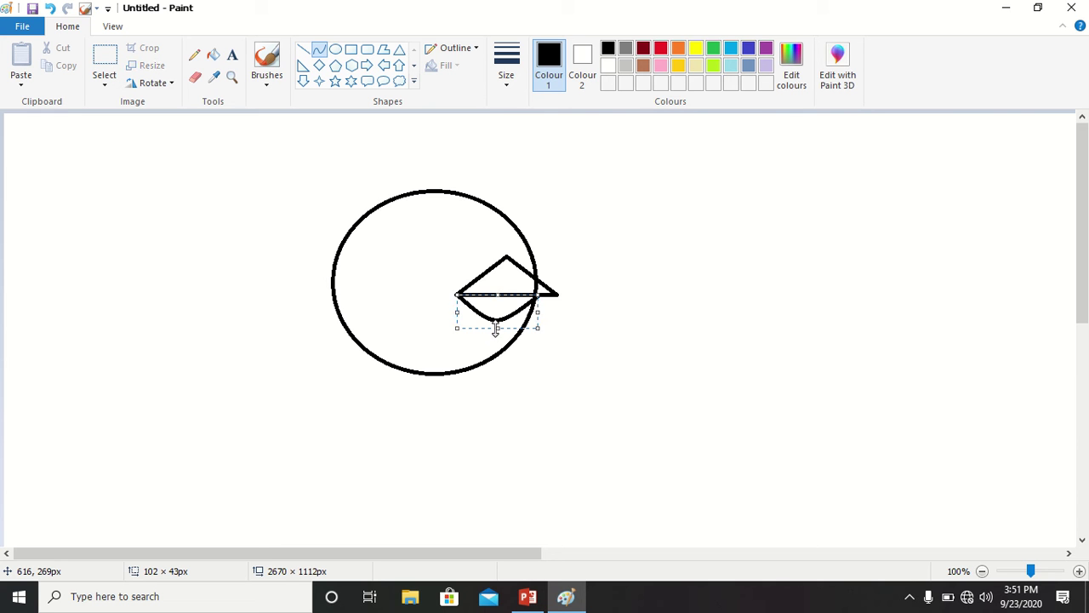
{"action": "left_click", "coordinate": [560, 307]}
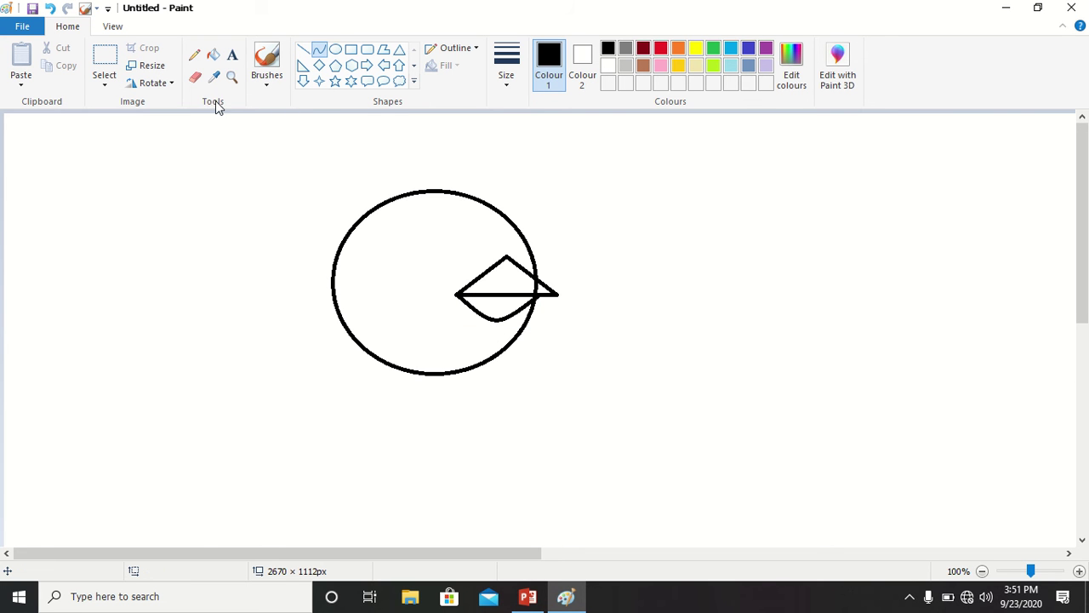
Erase the part of the body outline that crosses the inside of the beak's triangle
{"action": "left_click", "coordinate": [232, 85]}
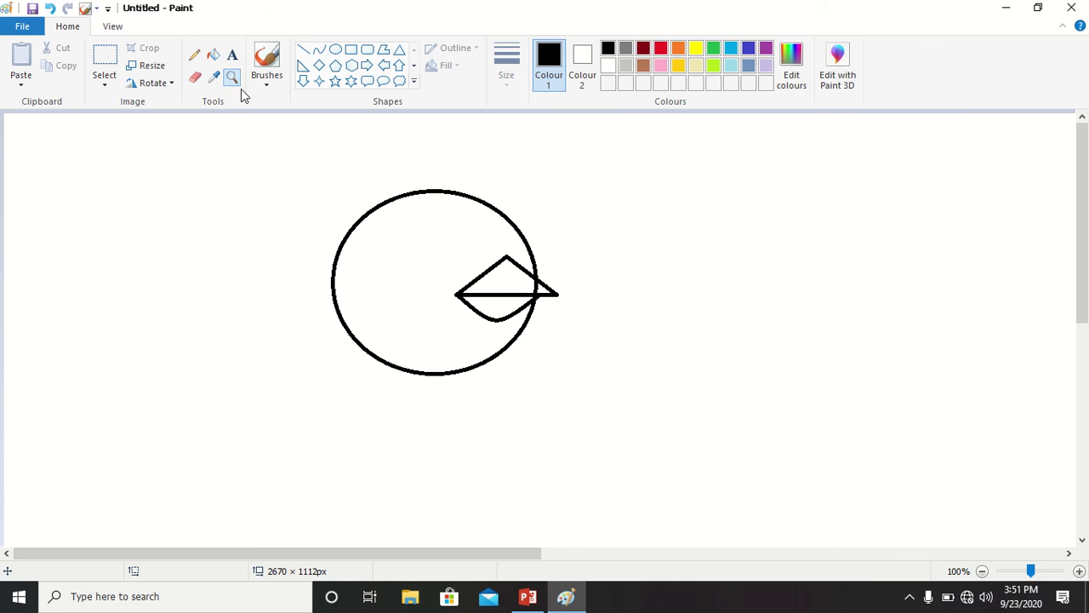
{"action": "left_click", "coordinate": [537, 286]}
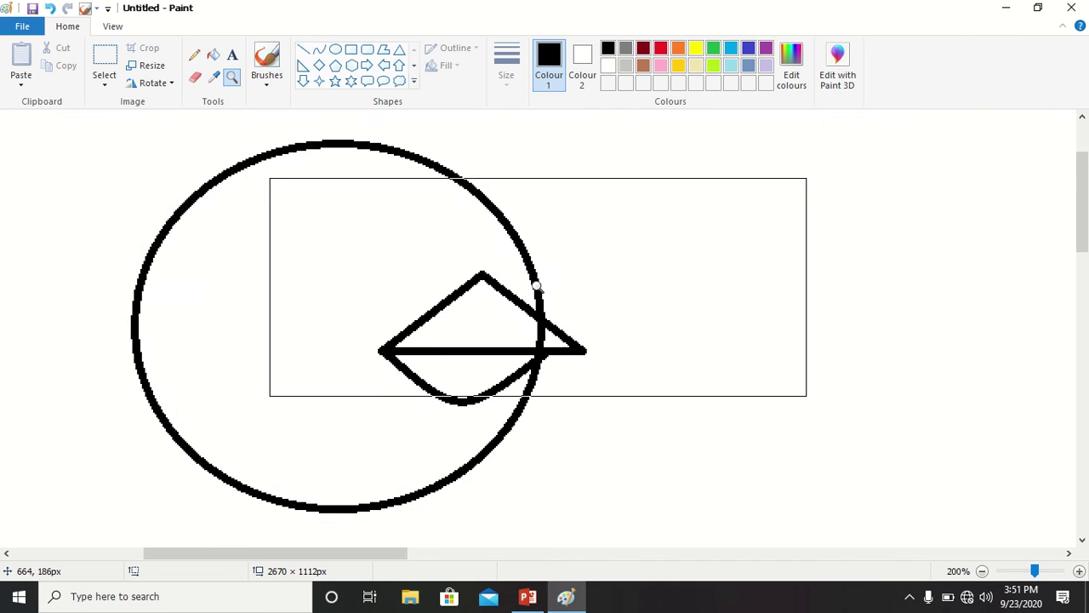
{"action": "left_click", "coordinate": [544, 351]}
{"action": "left_click", "coordinate": [399, 260]}
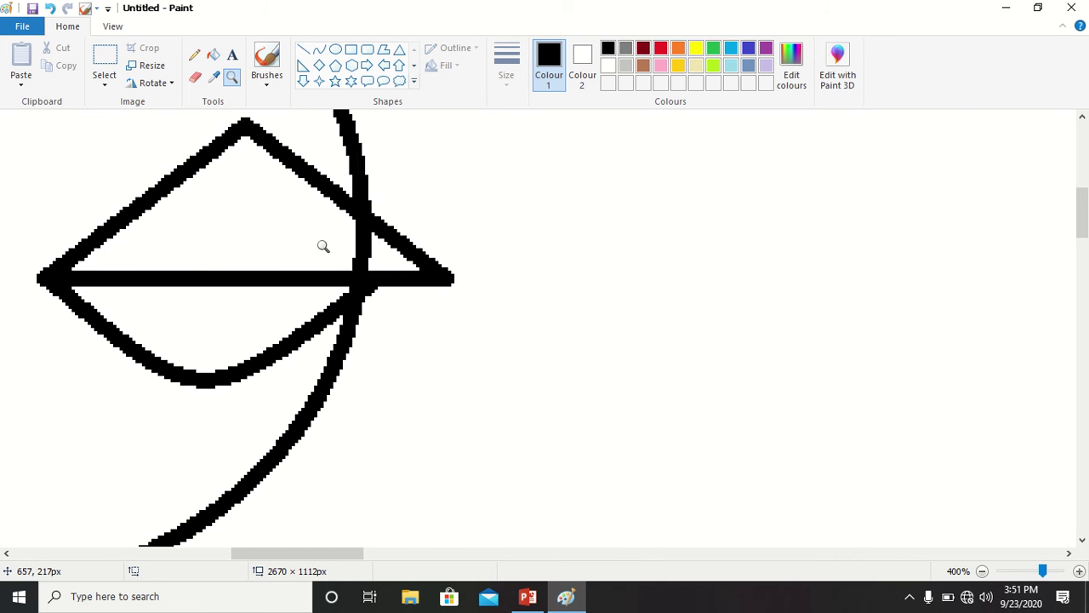
{"action": "left_click", "coordinate": [348, 247]}
{"action": "left_click", "coordinate": [348, 247]}
{"action": "left_click", "coordinate": [348, 248]}
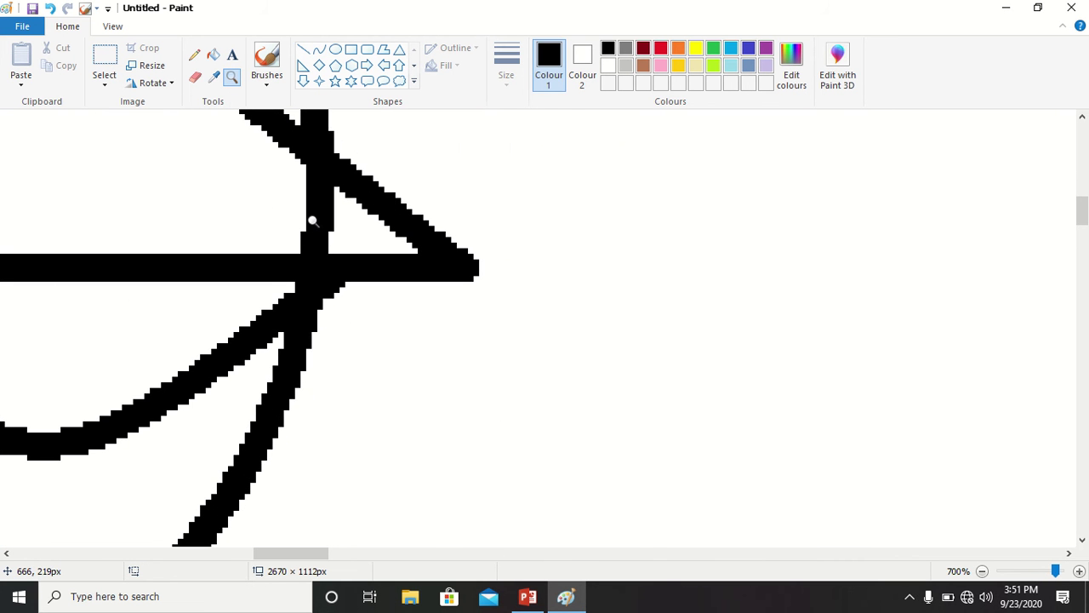
{"action": "left_click", "coordinate": [196, 80]}
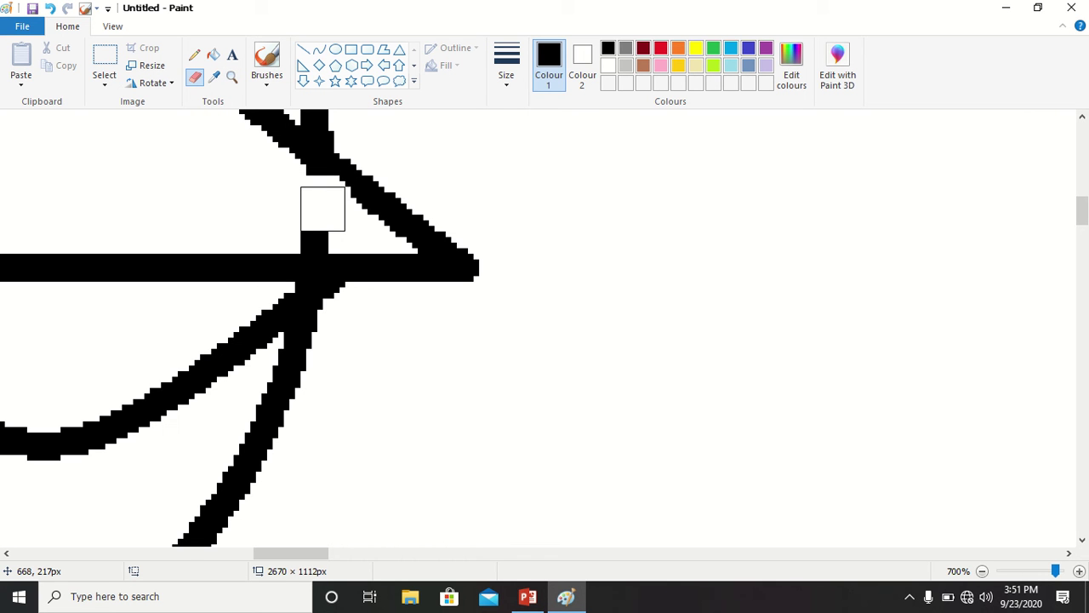
{"action": "left_click_drag", "start_coordinate": [323, 208], "coordinate": [316, 231]}
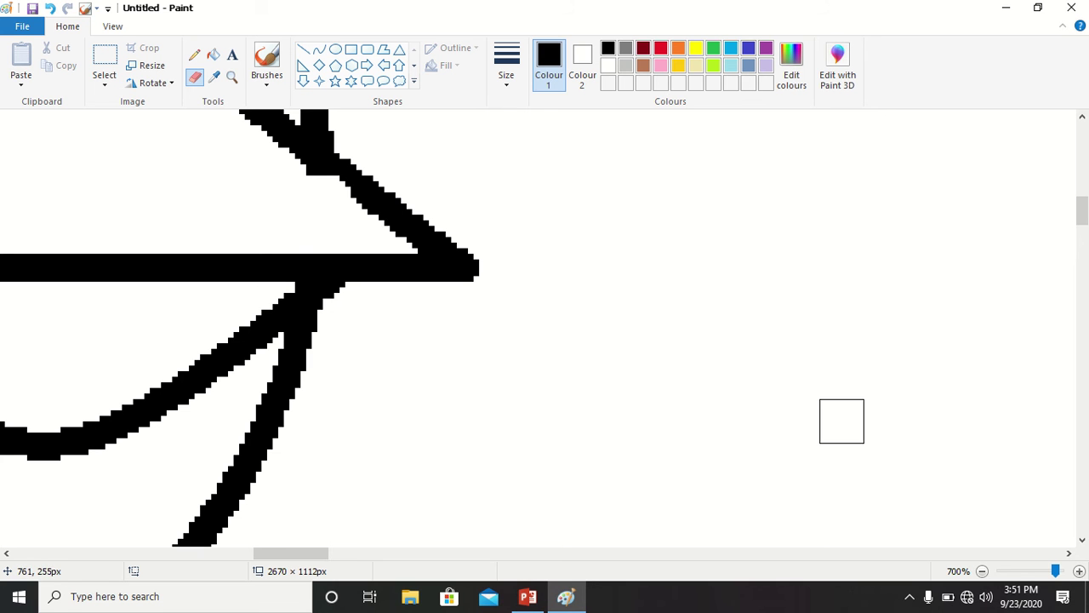
Draw the right eye as an oval about 32 × 37 px and move it onto the tip of the beak's triangle
{"action": "left_click", "coordinate": [983, 572]}
{"action": "left_click", "coordinate": [983, 572]}
{"action": "left_click", "coordinate": [983, 572]}
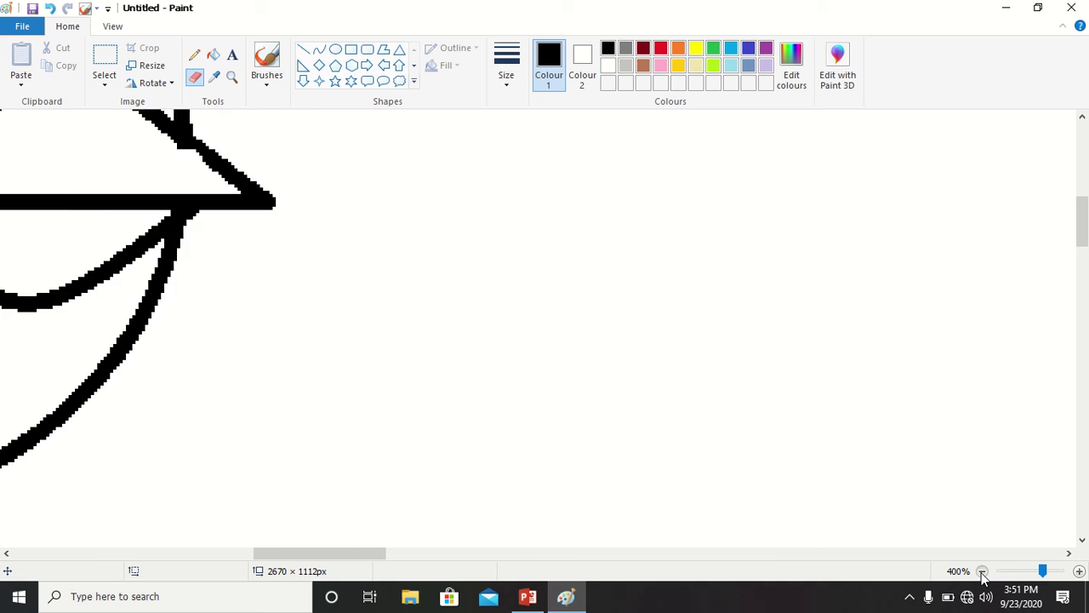
{"action": "left_click", "coordinate": [983, 572]}
{"action": "left_click", "coordinate": [983, 572]}
{"action": "left_click", "coordinate": [983, 572]}
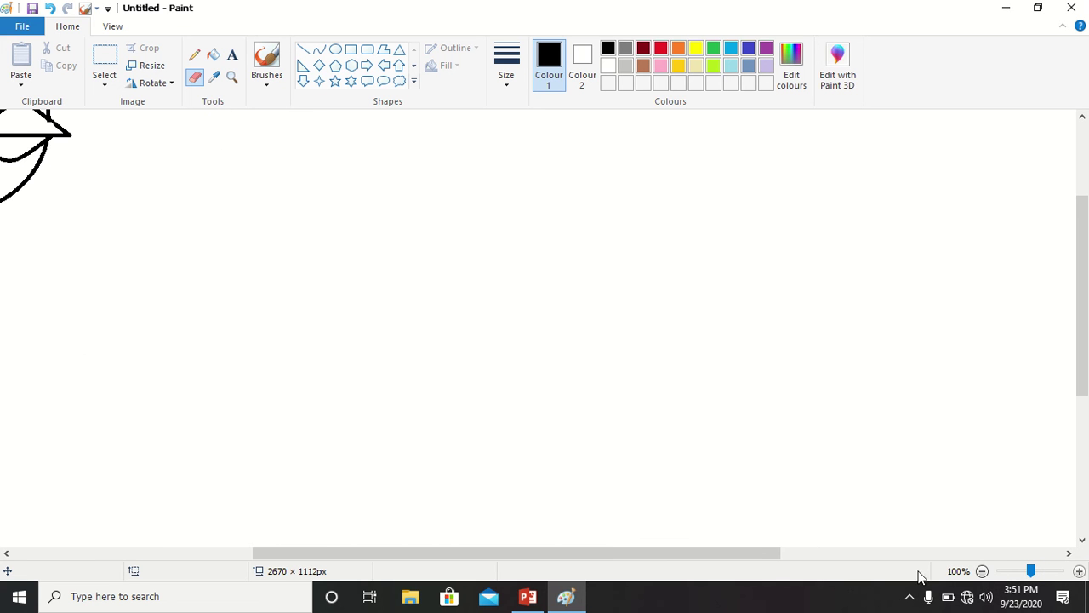
{"action": "left_click_drag", "start_coordinate": [758, 553], "coordinate": [368, 566]}
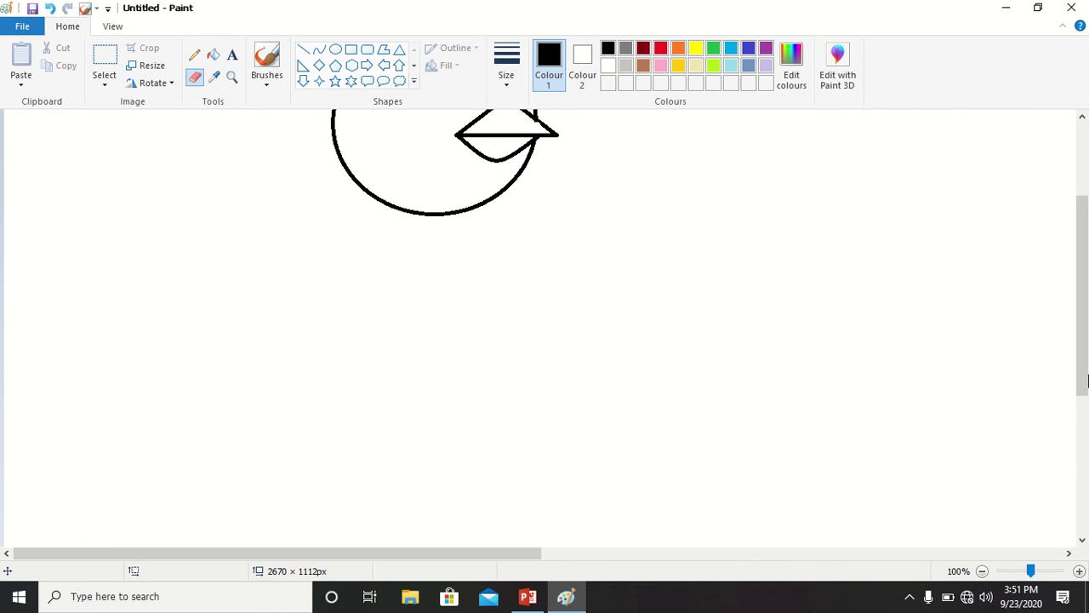
{"action": "left_click_drag", "start_coordinate": [1083, 354], "coordinate": [1083, 275]}
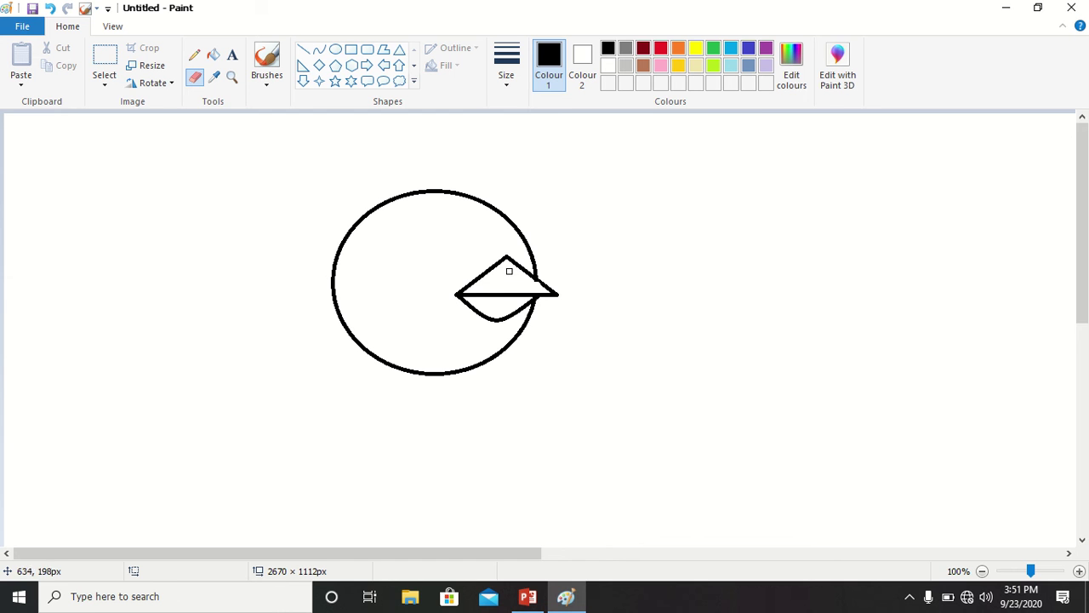
{"action": "left_click", "coordinate": [337, 51]}
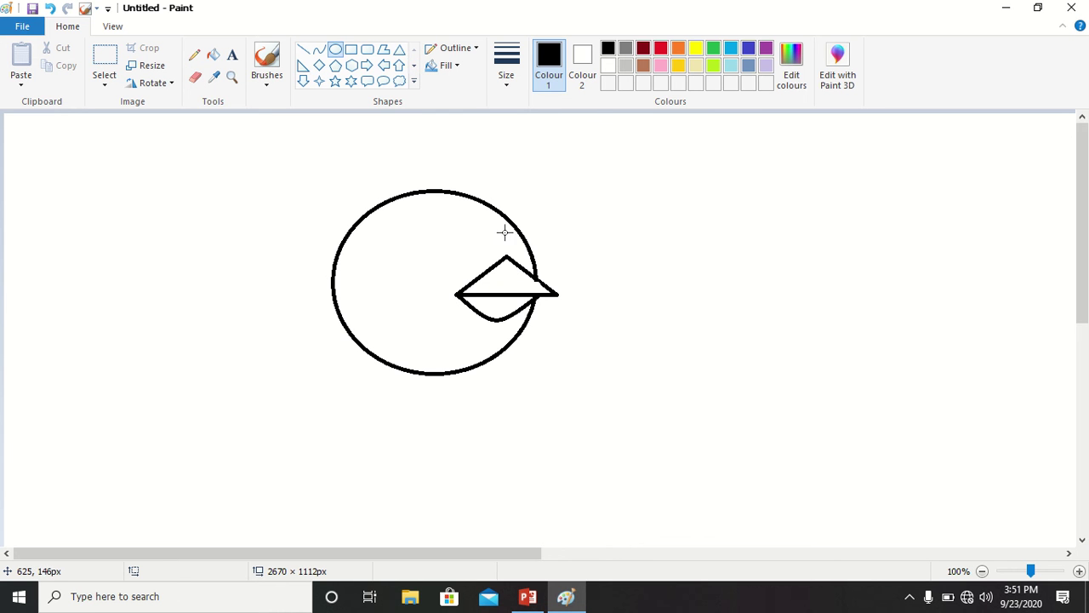
{"action": "left_click_drag", "start_coordinate": [510, 250], "coordinate": [537, 221]}
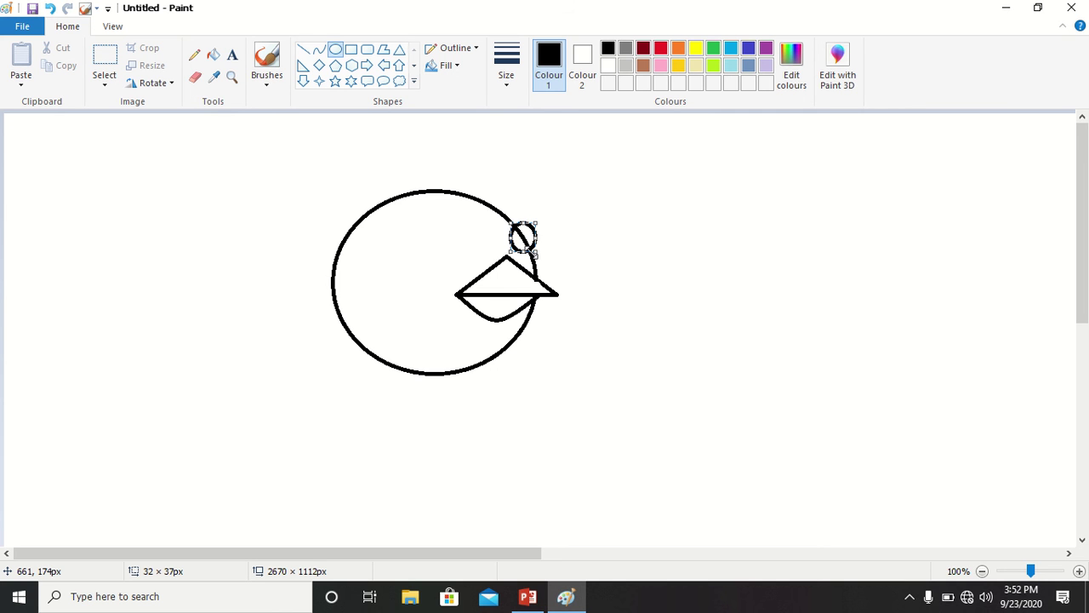
{"action": "left_click_drag", "start_coordinate": [542, 234], "coordinate": [536, 239]}
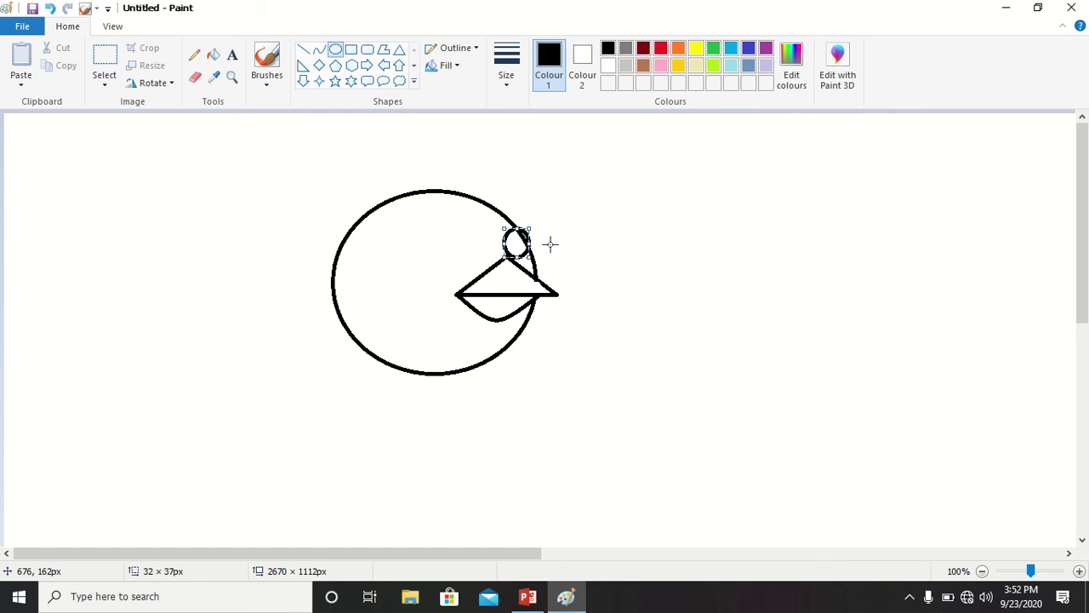
{"action": "left_click", "coordinate": [555, 245]}
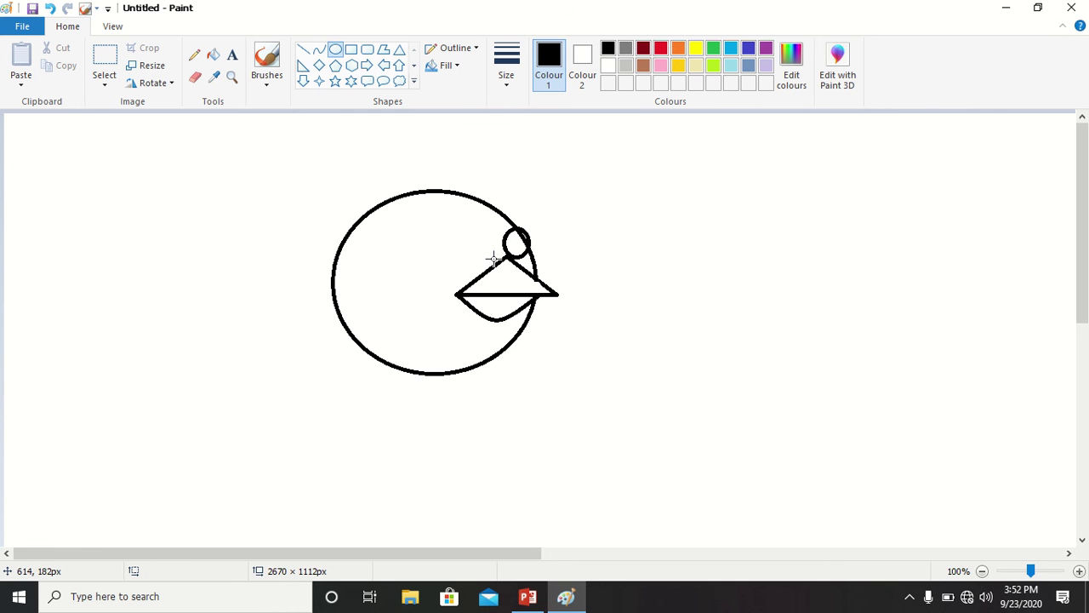
Draw the left eye as an oval about 31 × 40 px beside the right eye and nudge it slightly down
{"action": "left_click_drag", "start_coordinate": [493, 259], "coordinate": [468, 225]}
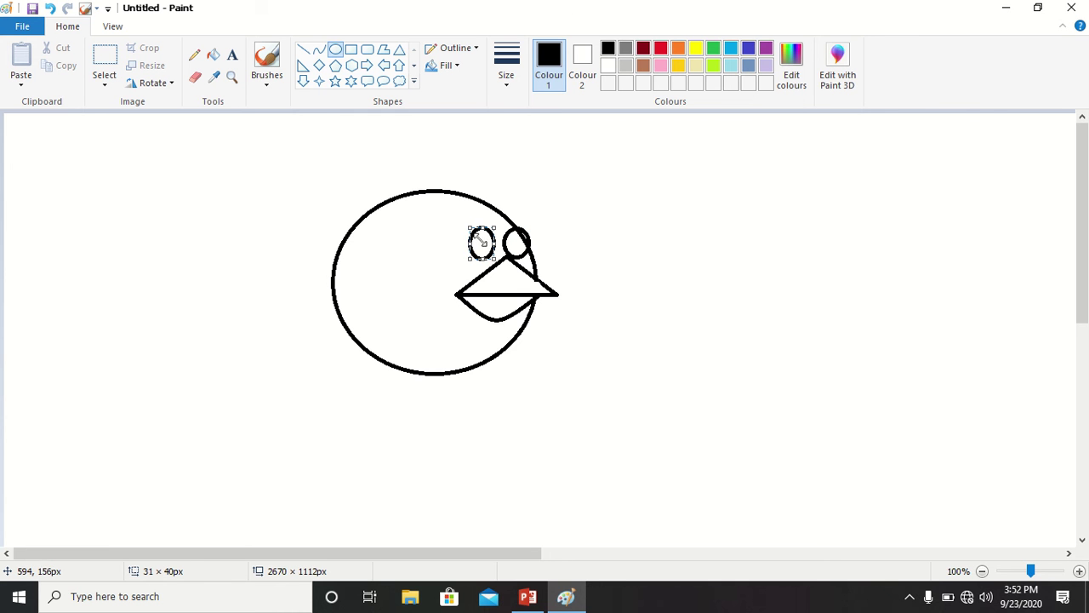
{"action": "key", "text": "Down"}
{"action": "key", "text": "Down"}
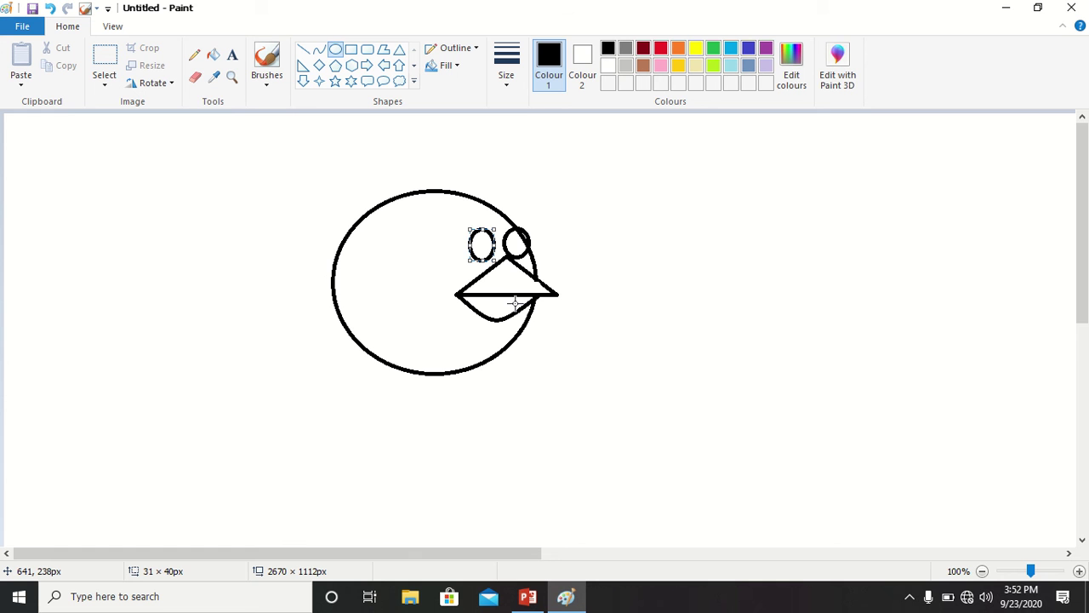
{"action": "left_click", "coordinate": [558, 194]}
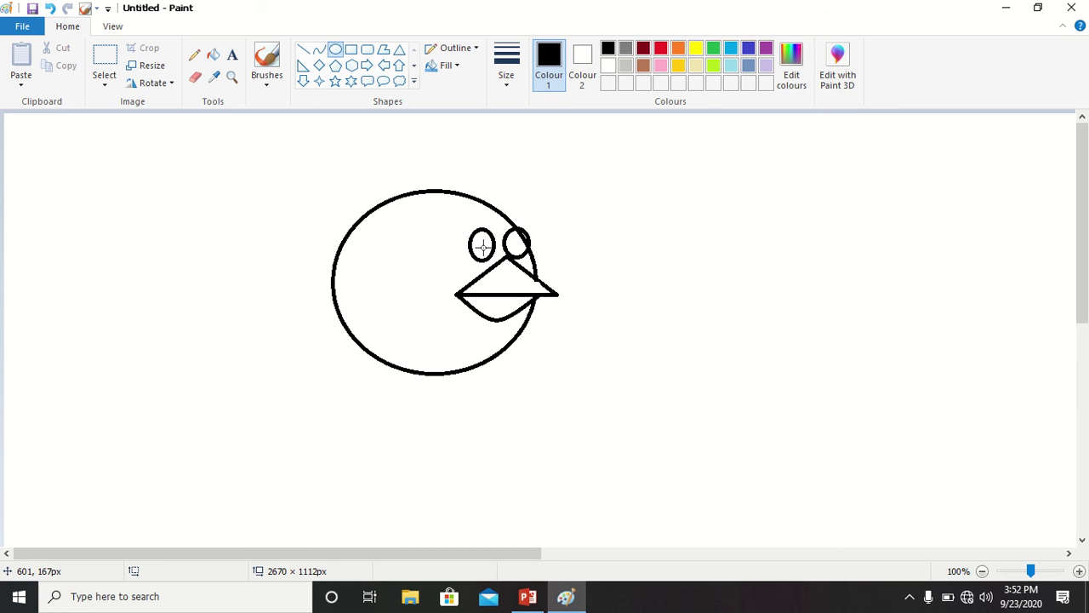
Draw a small oval pupil inside each eye, the left one about 11 × 16 px
{"action": "left_click_drag", "start_coordinate": [484, 249], "coordinate": [478, 240]}
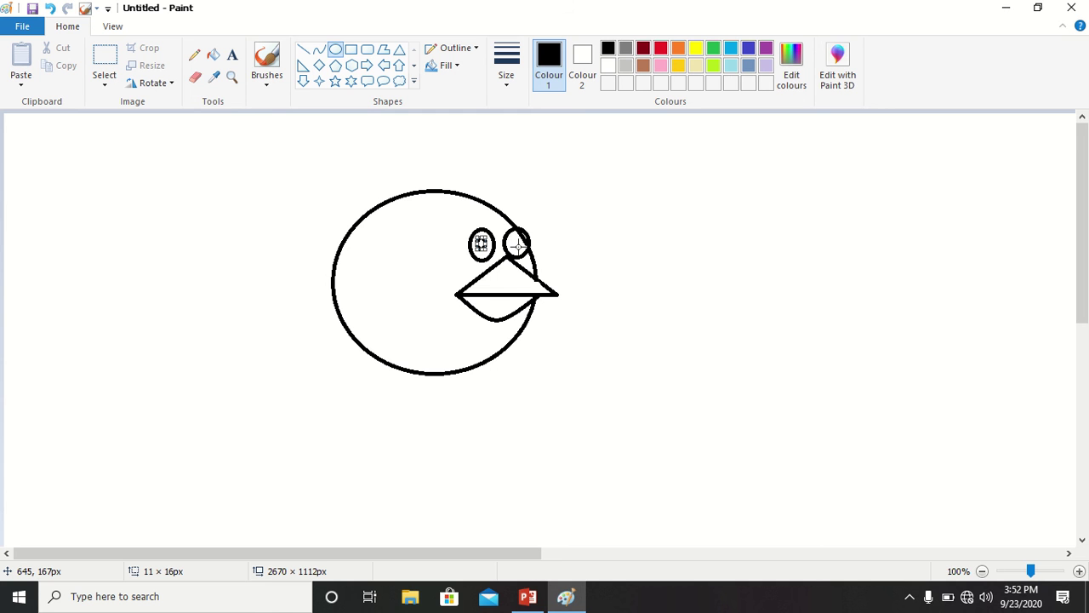
{"action": "left_click_drag", "start_coordinate": [512, 244], "coordinate": [510, 233]}
{"action": "left_click", "coordinate": [574, 253]}
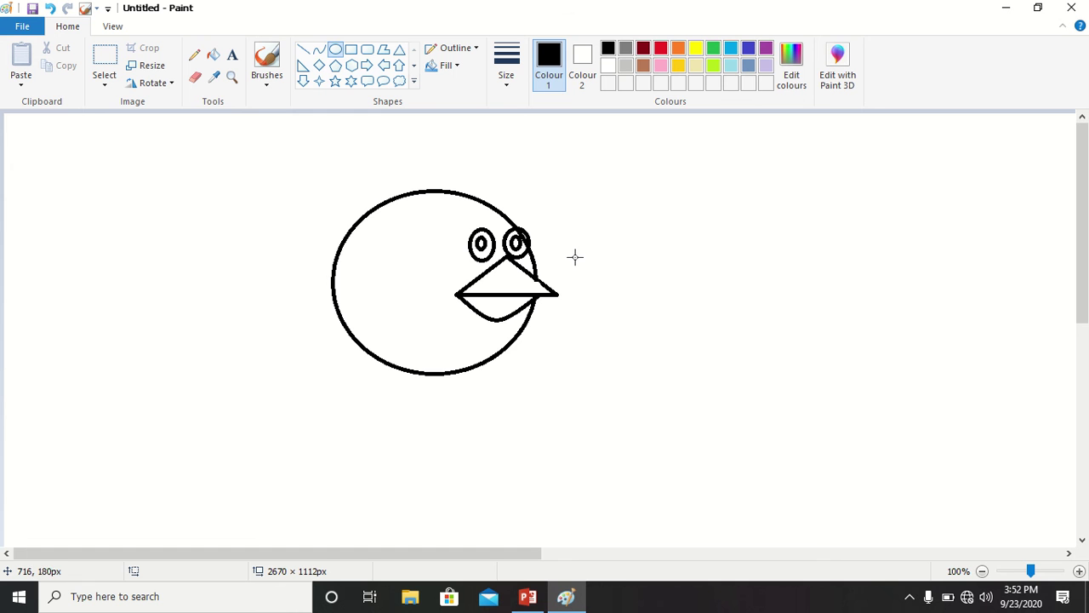
Draw the right eyebrow with straight lines as a slanted bar rising outward from the body's edge above the right eye
{"action": "left_click", "coordinate": [303, 50]}
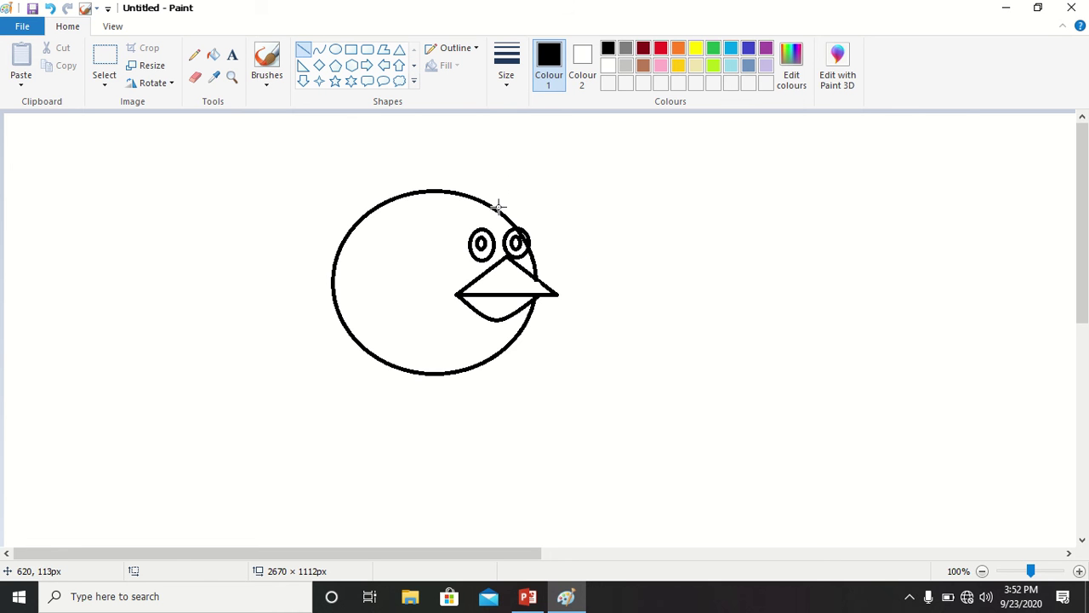
{"action": "left_click_drag", "start_coordinate": [499, 210], "coordinate": [562, 187]}
{"action": "mouse_move", "coordinate": [500, 229]}
{"action": "left_mouse_down"}
{"action": "mouse_move", "coordinate": [554, 212]}
{"action": "mouse_move", "coordinate": [561, 187]}
{"action": "left_mouse_up"}
{"action": "left_click", "coordinate": [554, 215]}
{"action": "mouse_move", "coordinate": [505, 223]}
{"action": "left_mouse_down"}
{"action": "mouse_move", "coordinate": [502, 207]}
{"action": "mouse_move", "coordinate": [438, 214]}
{"action": "mouse_move", "coordinate": [509, 213]}
{"action": "left_mouse_up"}
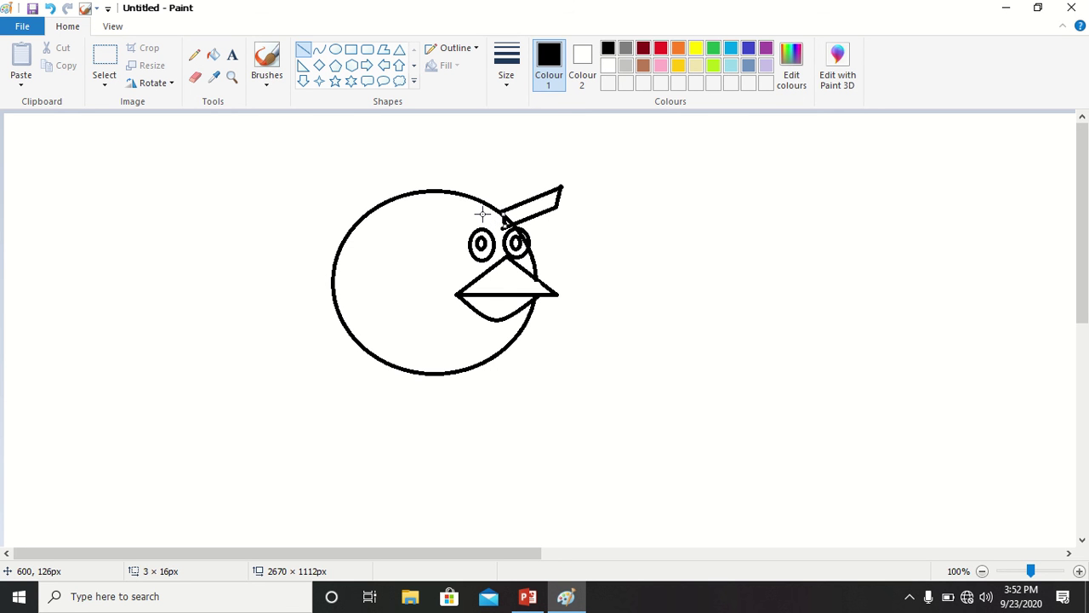
Draw the left eyebrow with straight lines as a narrow bar about 67 px long above the left eye
{"action": "left_click_drag", "start_coordinate": [482, 214], "coordinate": [429, 209]}
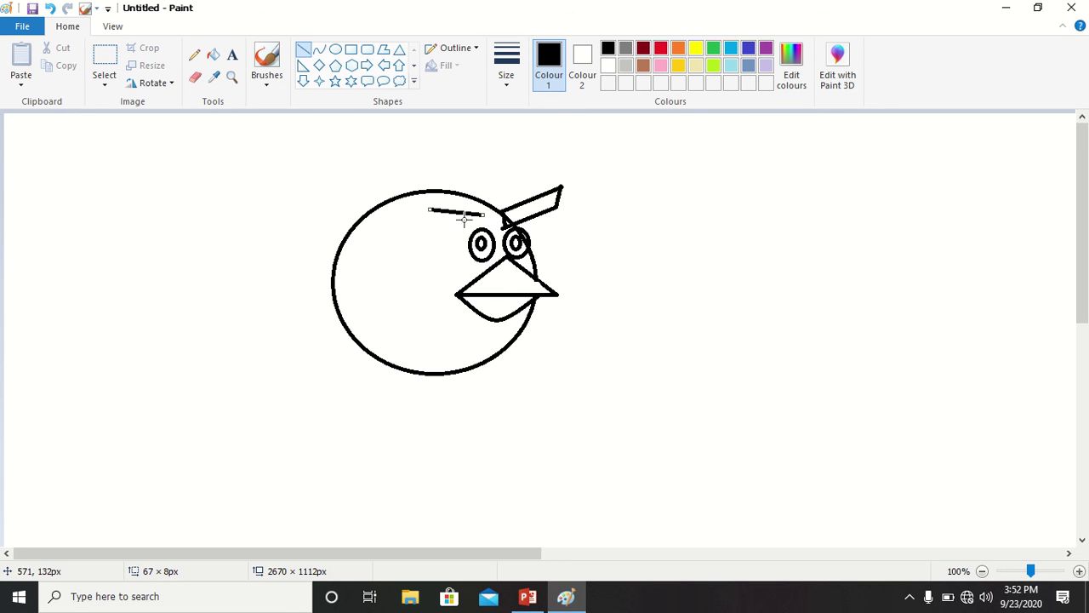
{"action": "left_click", "coordinate": [451, 229]}
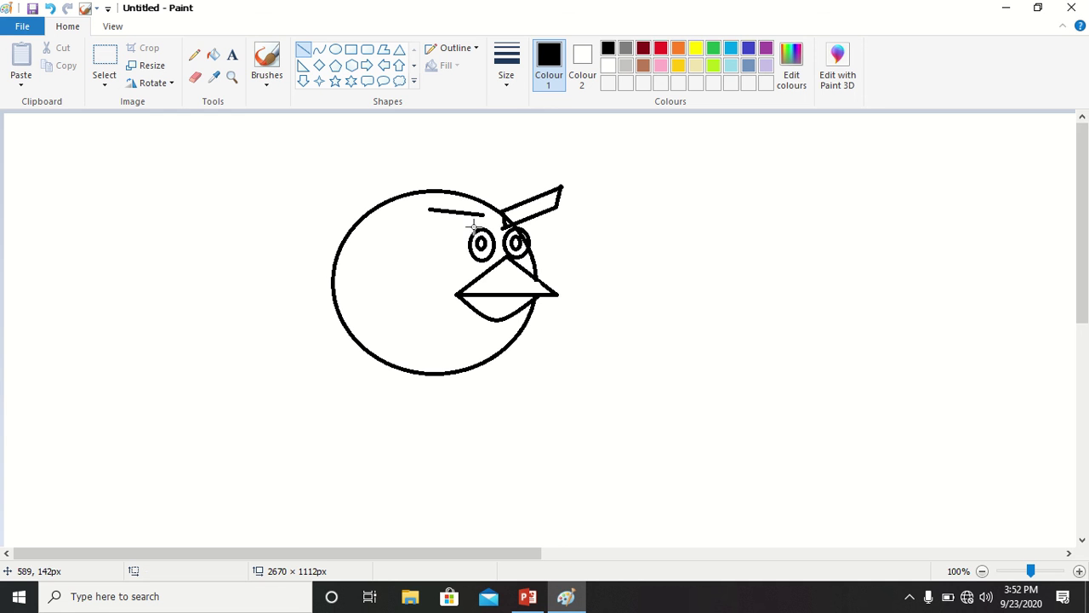
{"action": "mouse_move", "coordinate": [483, 221]}
{"action": "left_mouse_down"}
{"action": "mouse_move", "coordinate": [436, 224]}
{"action": "mouse_move", "coordinate": [429, 207]}
{"action": "mouse_move", "coordinate": [482, 214]}
{"action": "left_mouse_up"}
{"action": "left_click", "coordinate": [418, 230]}
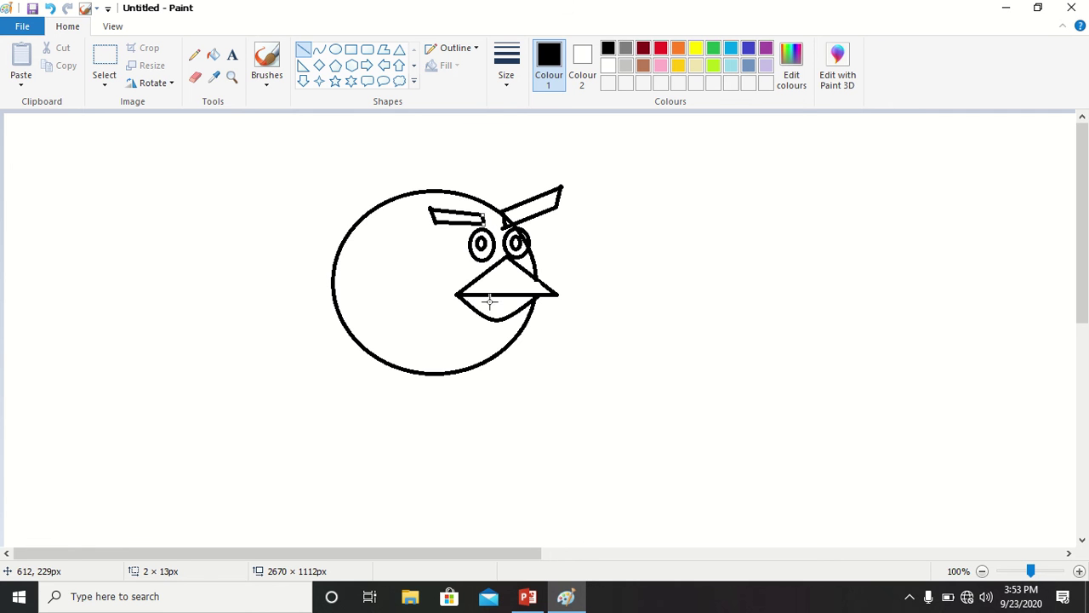
{"action": "left_click", "coordinate": [370, 130]}
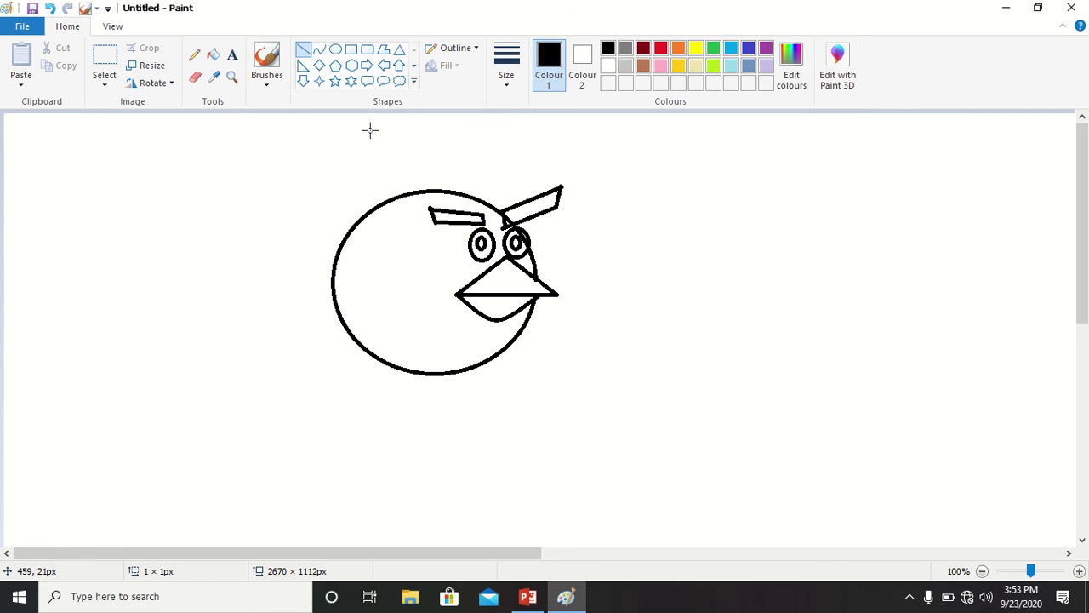
Draw a curve about 97 × 56 px from the body's lowest point to its lower-right edge, marking off the belly patch
{"action": "left_click", "coordinate": [321, 52]}
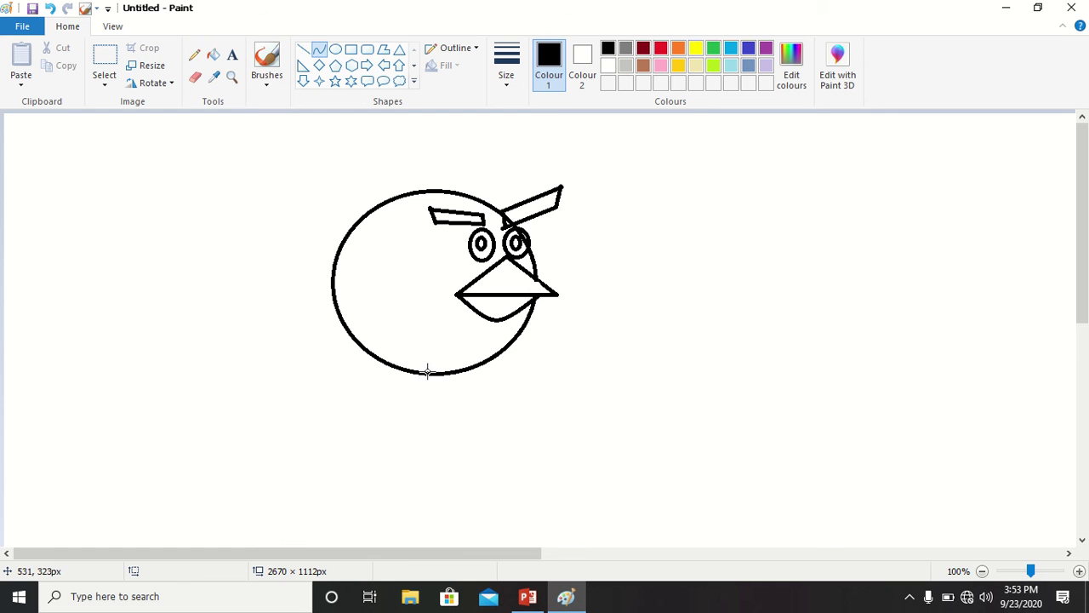
{"action": "left_click_drag", "start_coordinate": [429, 373], "coordinate": [500, 327]}
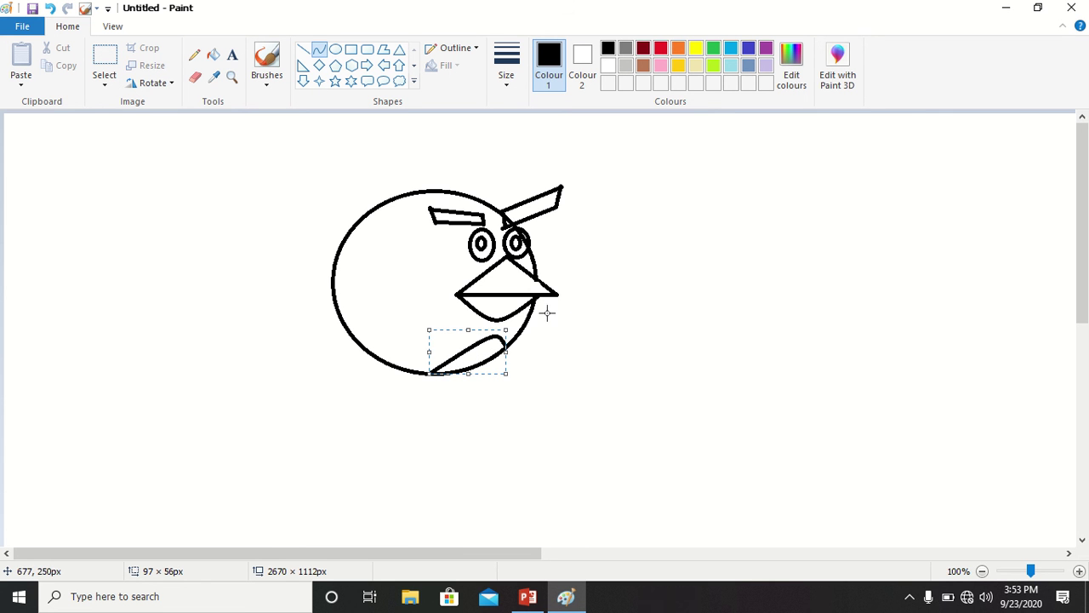
{"action": "left_click", "coordinate": [595, 324]}
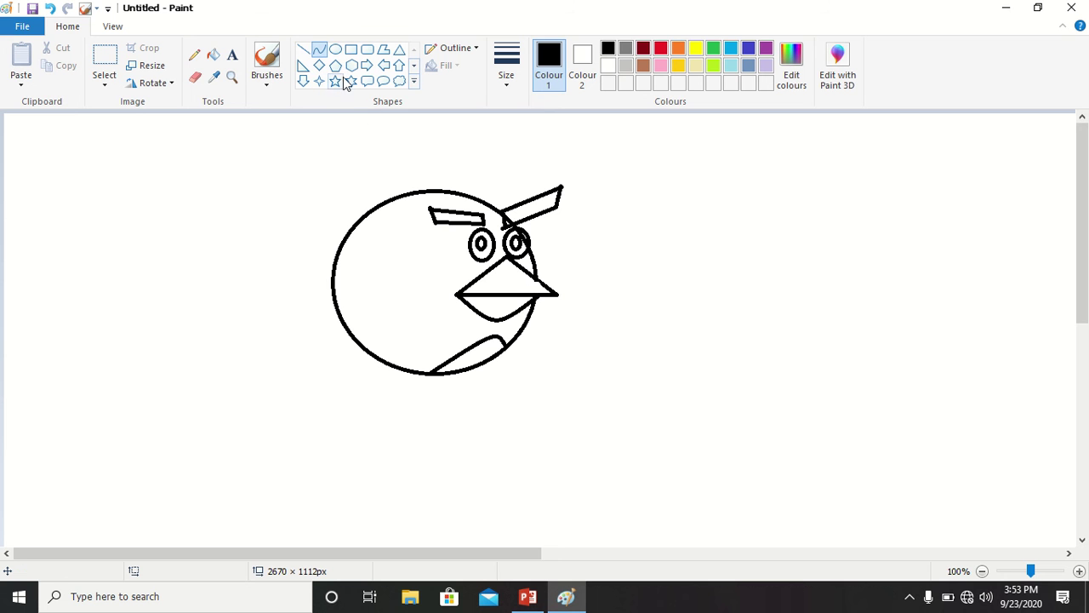
Draw the first crest feather with curves on top of the body, bending backward, about 33 px tall
{"action": "left_click_drag", "start_coordinate": [460, 192], "coordinate": [428, 164]}
{"action": "left_click", "coordinate": [438, 180]}
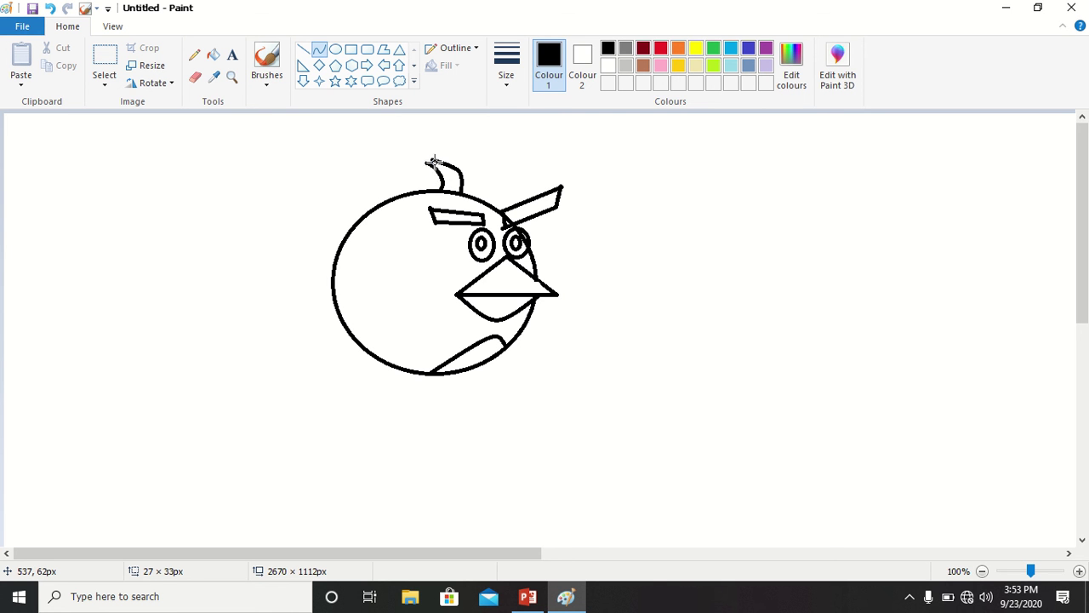
{"action": "left_click_drag", "start_coordinate": [434, 162], "coordinate": [432, 159]}
{"action": "left_click", "coordinate": [407, 169]}
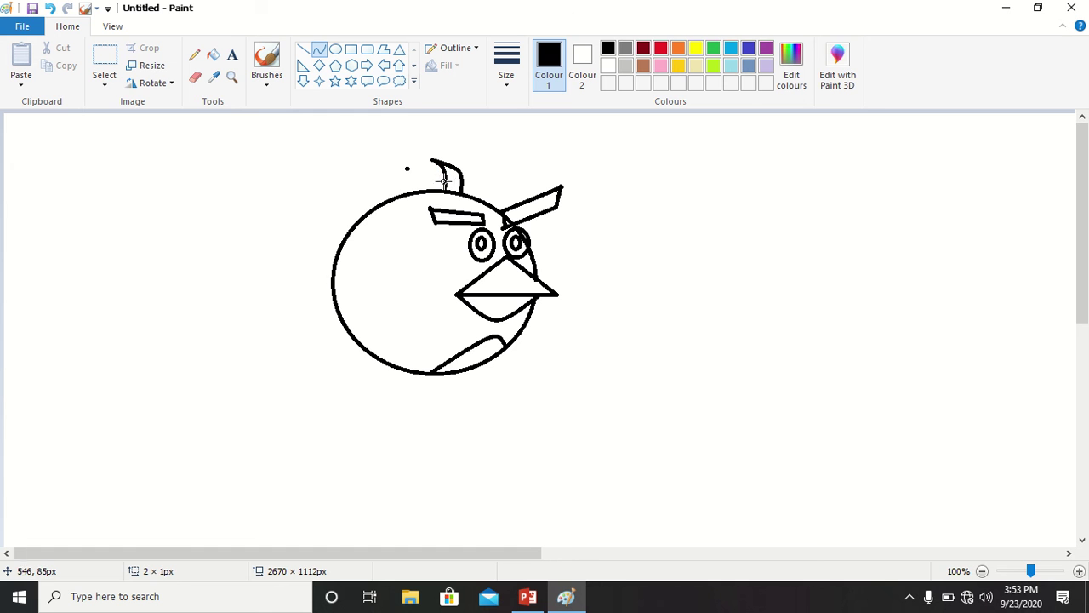
{"action": "mouse_move", "coordinate": [442, 170]}
{"action": "left_mouse_down"}
{"action": "mouse_move", "coordinate": [432, 170]}
{"action": "mouse_move", "coordinate": [446, 168]}
{"action": "left_mouse_up"}
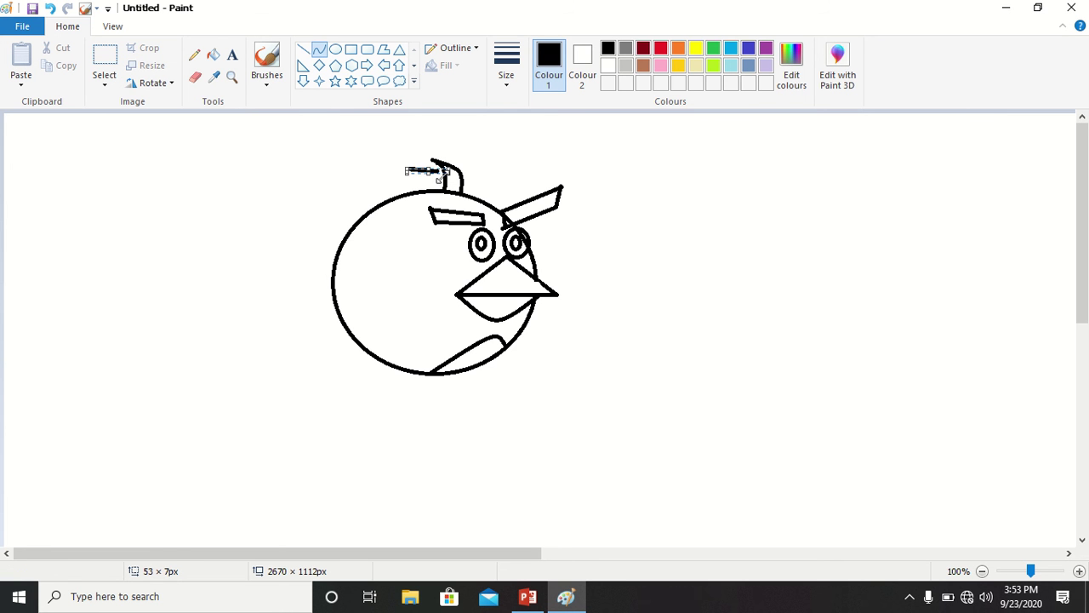
{"action": "mouse_move", "coordinate": [418, 170]}
{"action": "left_mouse_down"}
{"action": "mouse_move", "coordinate": [421, 160]}
{"action": "mouse_move", "coordinate": [419, 179]}
{"action": "left_mouse_up"}
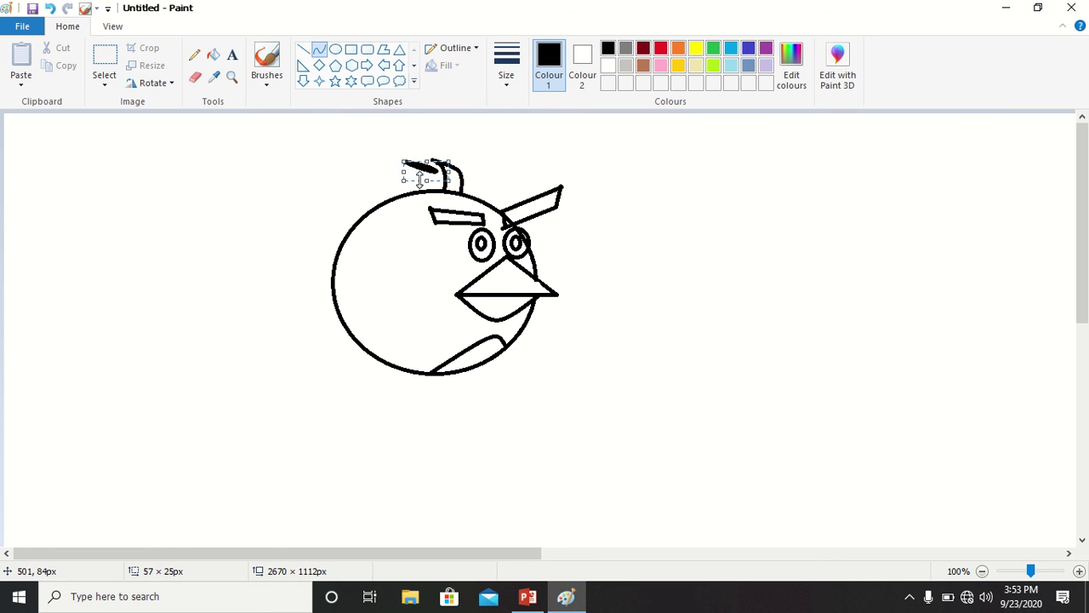
{"action": "left_click", "coordinate": [50, 8]}
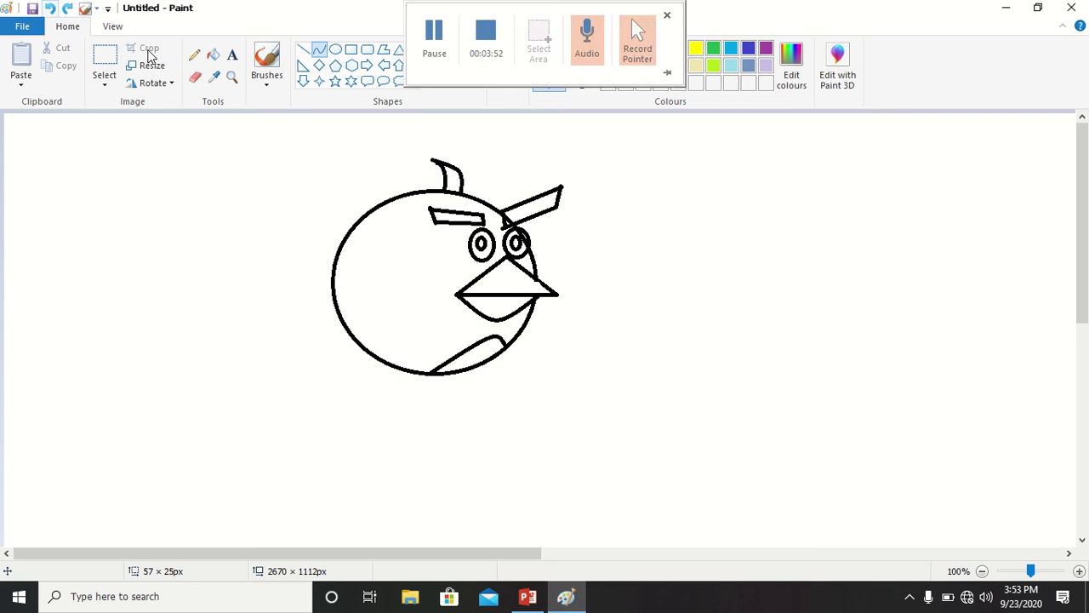
Draw a second curved crest feather behind the first and add the lower edge of a third feather behind it
{"action": "mouse_move", "coordinate": [444, 171]}
{"action": "left_mouse_down"}
{"action": "mouse_move", "coordinate": [406, 159]}
{"action": "mouse_move", "coordinate": [424, 151]}
{"action": "left_mouse_up"}
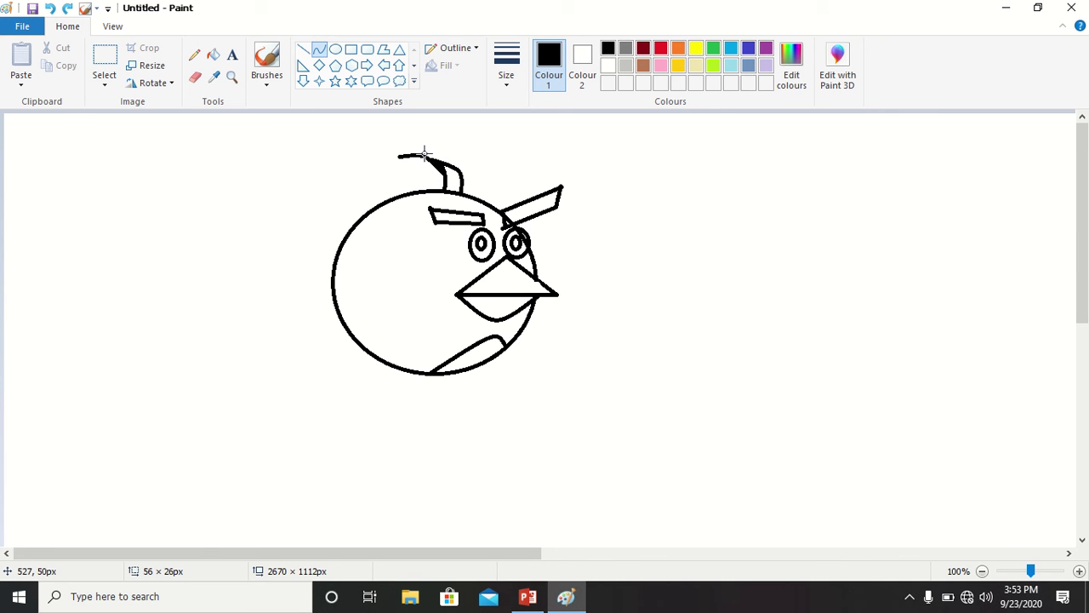
{"action": "left_click", "coordinate": [422, 169]}
{"action": "left_click", "coordinate": [423, 186]}
{"action": "mouse_move", "coordinate": [426, 189]}
{"action": "left_mouse_down"}
{"action": "mouse_move", "coordinate": [399, 158]}
{"action": "mouse_move", "coordinate": [431, 174]}
{"action": "mouse_move", "coordinate": [376, 163]}
{"action": "mouse_move", "coordinate": [405, 178]}
{"action": "mouse_move", "coordinate": [372, 151]}
{"action": "mouse_move", "coordinate": [377, 168]}
{"action": "mouse_move", "coordinate": [414, 166]}
{"action": "left_mouse_up"}
{"action": "left_click", "coordinate": [370, 174]}
{"action": "left_click", "coordinate": [400, 162]}
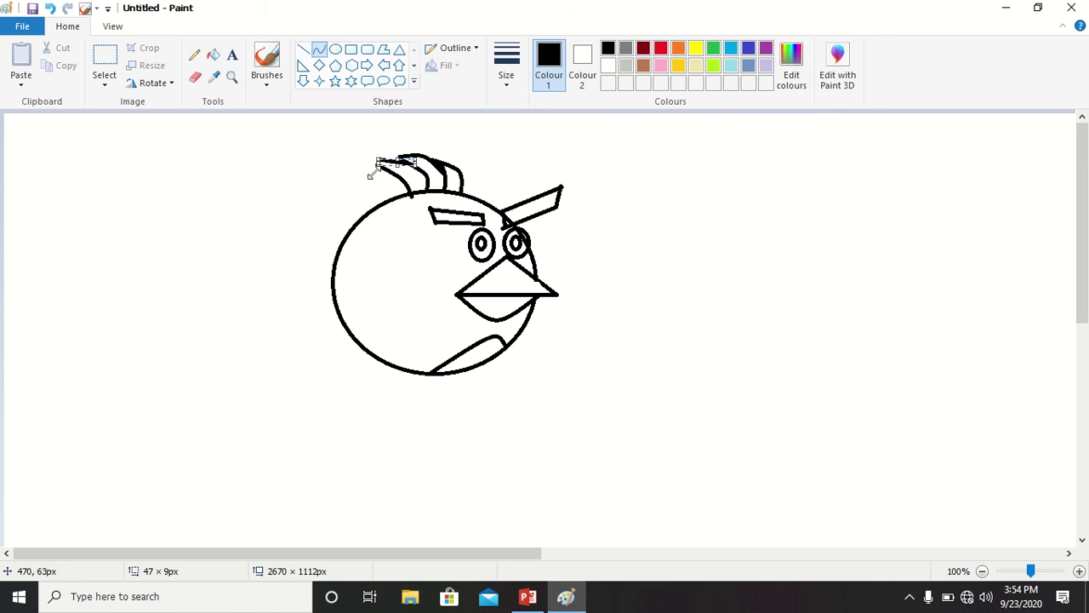
{"action": "left_click_drag", "start_coordinate": [370, 175], "coordinate": [367, 166]}
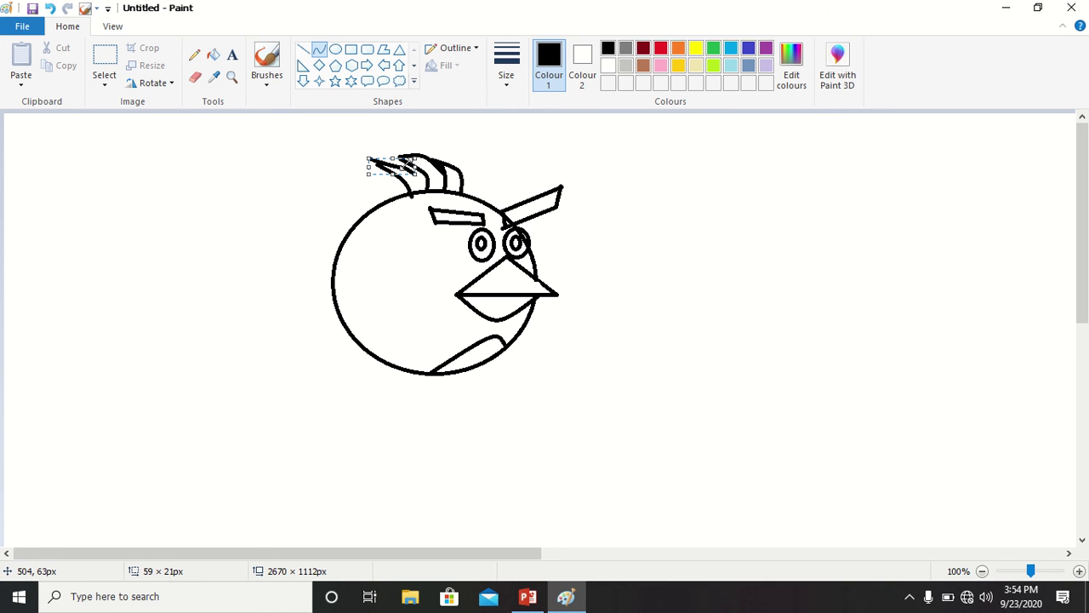
{"action": "left_click", "coordinate": [304, 111]}
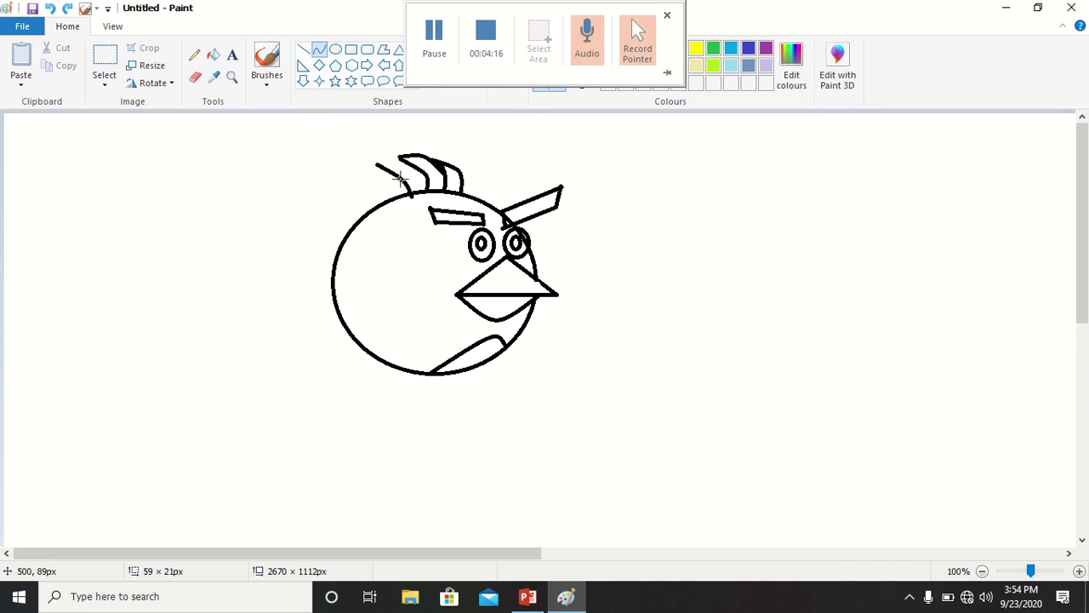
Close the third crest feather with an upper curve about 60 × 22 px joining its tip to the second feather
{"action": "left_click_drag", "start_coordinate": [424, 176], "coordinate": [401, 159]}
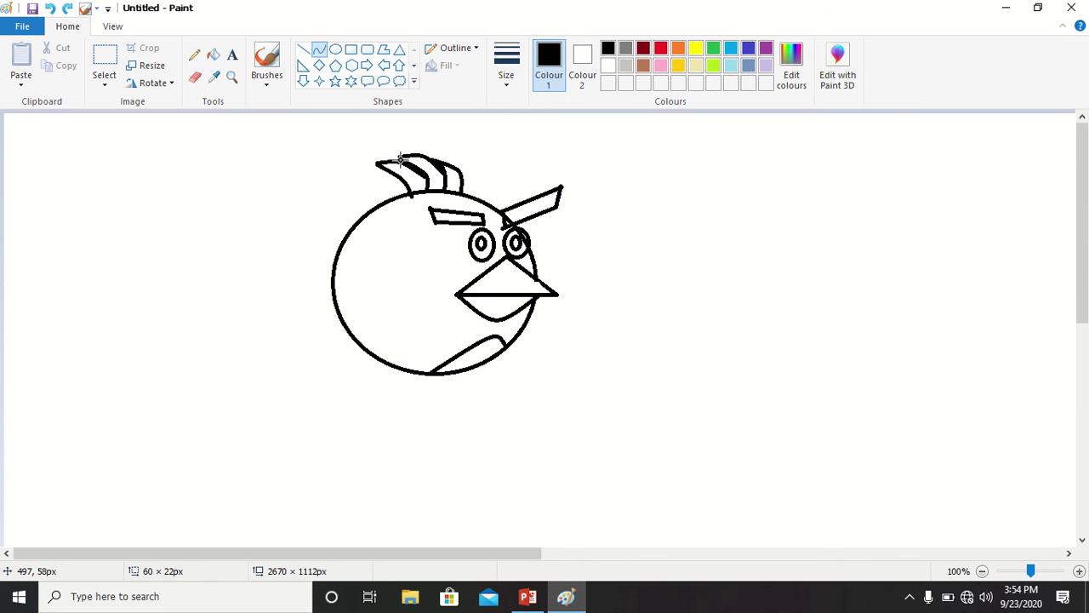
{"action": "left_click", "coordinate": [332, 182]}
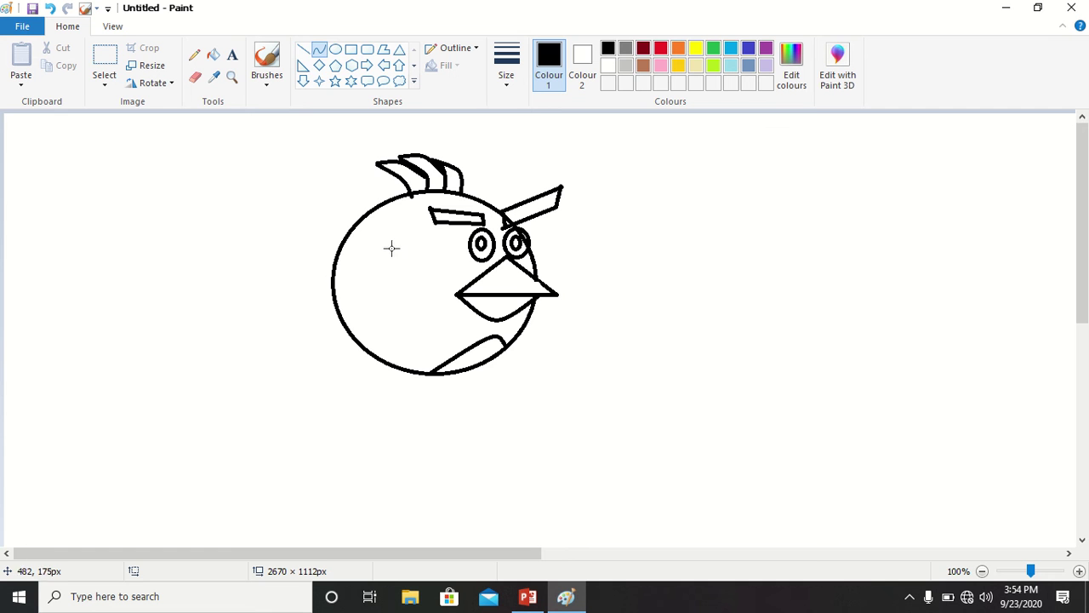
Draw a three-pronged tail with straight lines fanning out from the body's left edge, outlining each prong as a narrow bar
{"action": "left_click", "coordinate": [304, 49]}
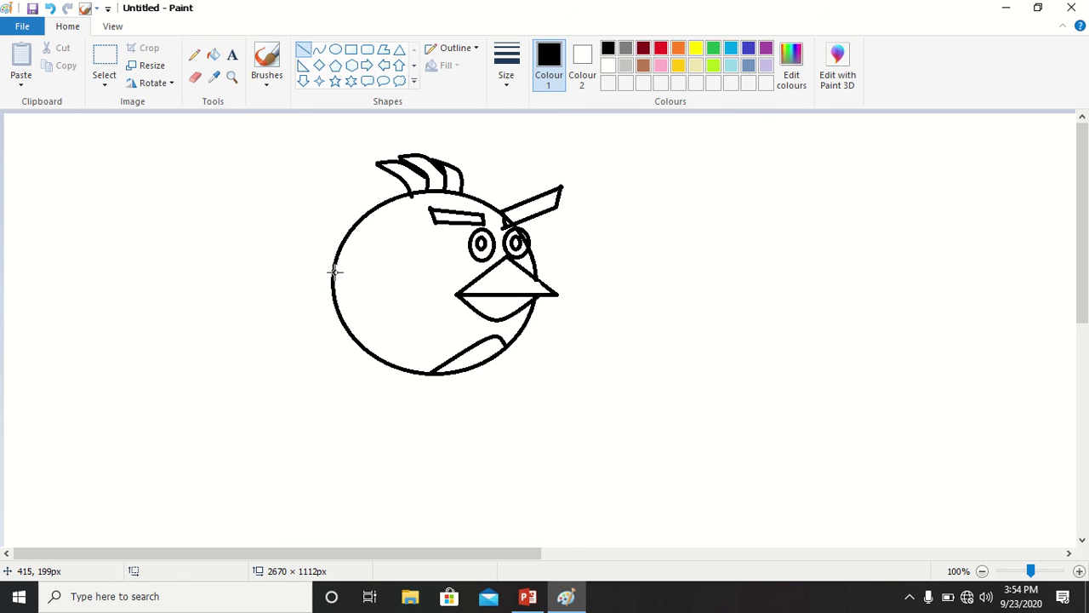
{"action": "left_click_drag", "start_coordinate": [334, 272], "coordinate": [265, 258]}
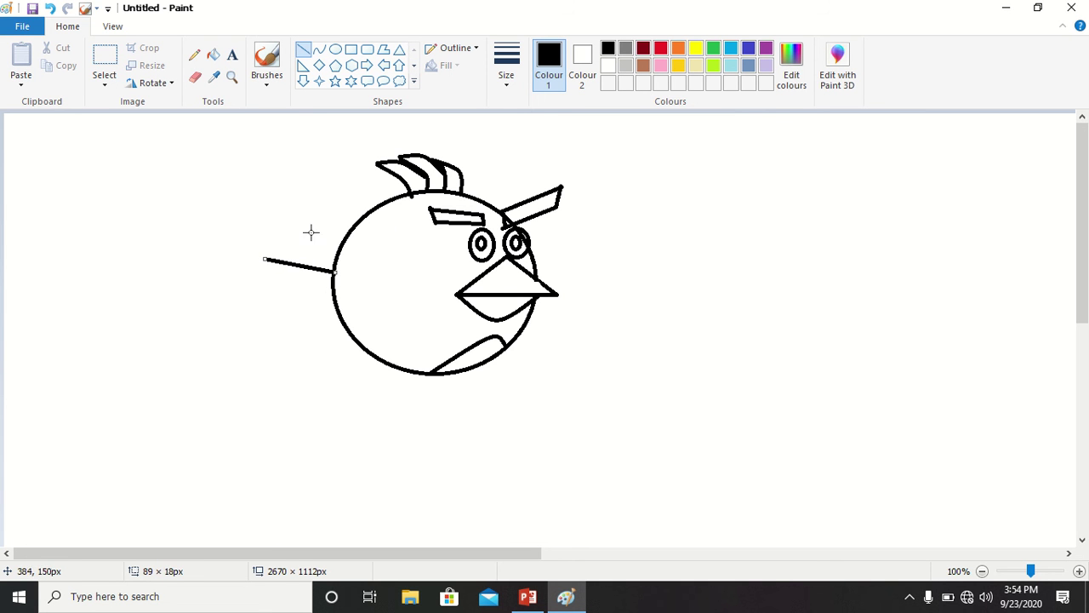
{"action": "left_click_drag", "start_coordinate": [333, 271], "coordinate": [294, 221]}
{"action": "left_click", "coordinate": [297, 301]}
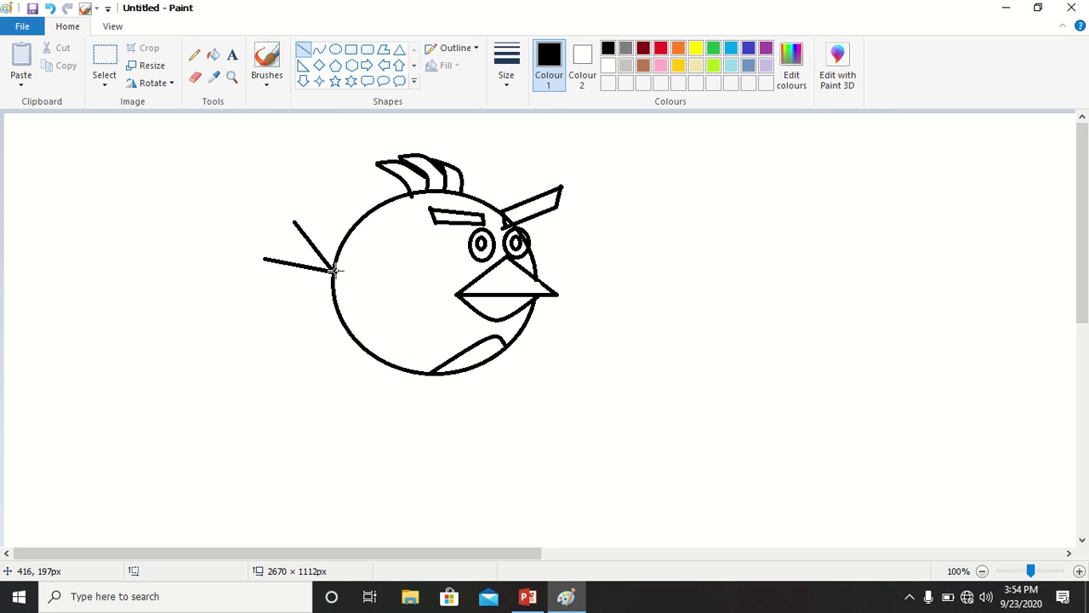
{"action": "mouse_move", "coordinate": [334, 272]}
{"action": "left_mouse_down"}
{"action": "mouse_move", "coordinate": [272, 304]}
{"action": "mouse_move", "coordinate": [320, 267]}
{"action": "left_mouse_up"}
{"action": "left_click", "coordinate": [314, 288]}
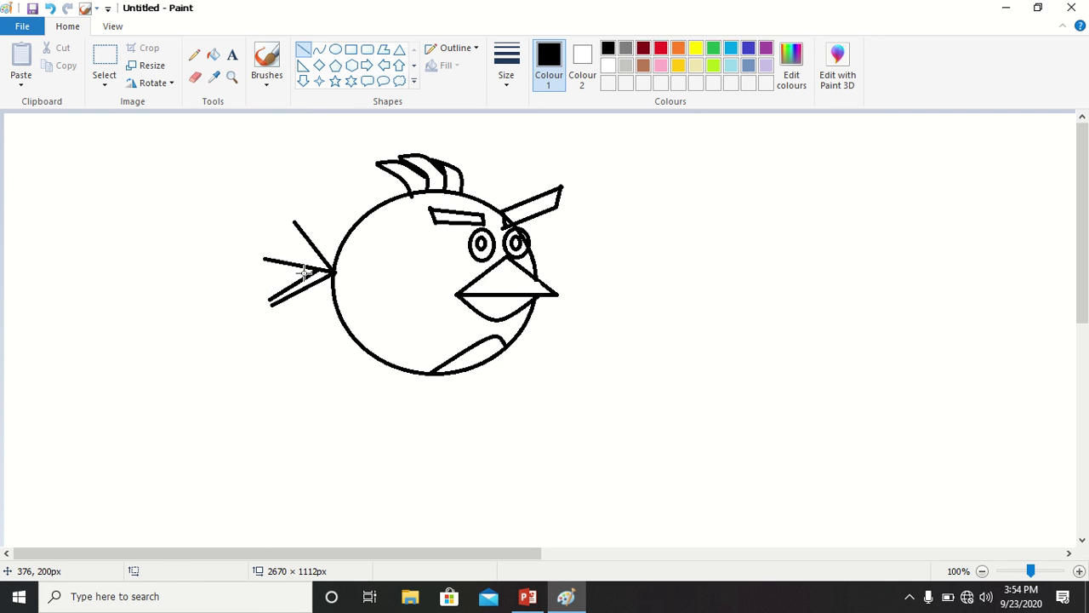
{"action": "left_click_drag", "start_coordinate": [272, 301], "coordinate": [269, 299]}
{"action": "mouse_move", "coordinate": [318, 260]}
{"action": "left_mouse_down"}
{"action": "mouse_move", "coordinate": [303, 255]}
{"action": "mouse_move", "coordinate": [289, 223]}
{"action": "mouse_move", "coordinate": [312, 262]}
{"action": "left_mouse_up"}
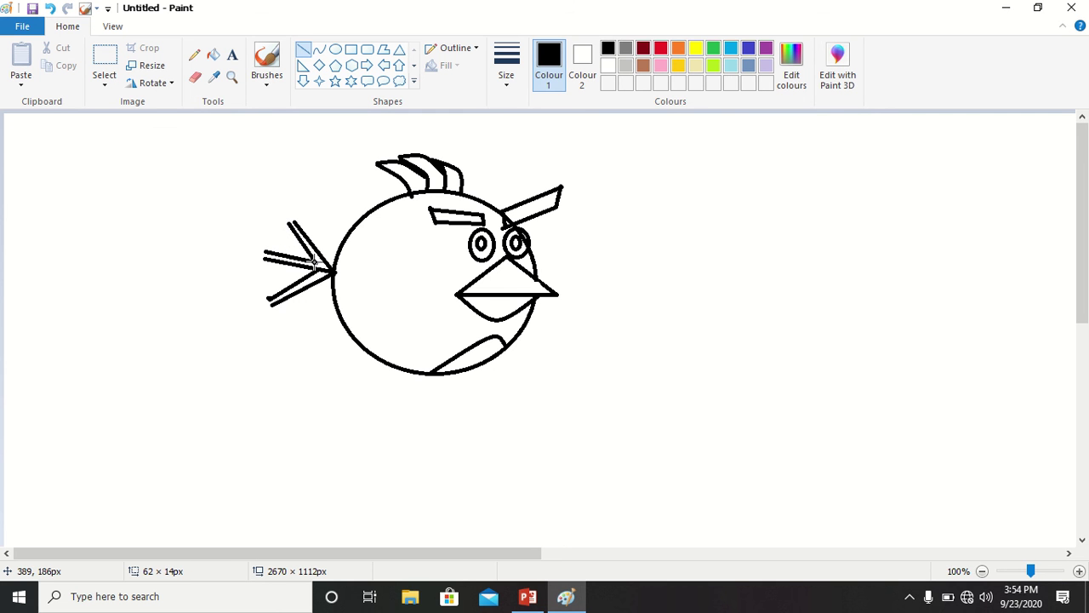
Fill both eyebrows, both pupils and the tail prongs with black
{"action": "left_click", "coordinate": [266, 66]}
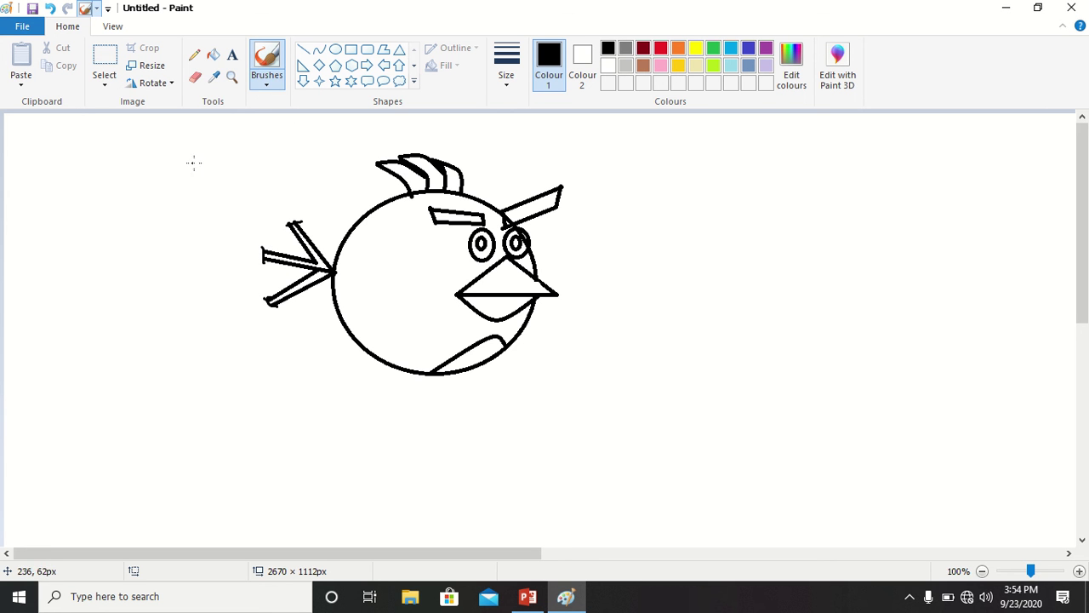
{"action": "left_click", "coordinate": [213, 54]}
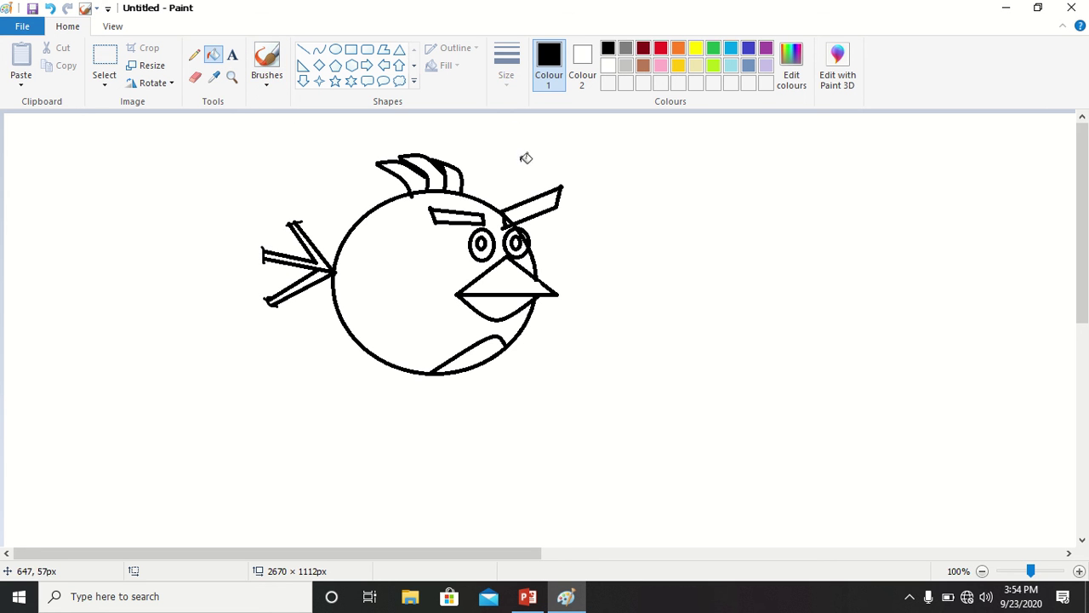
{"action": "left_click", "coordinate": [535, 204]}
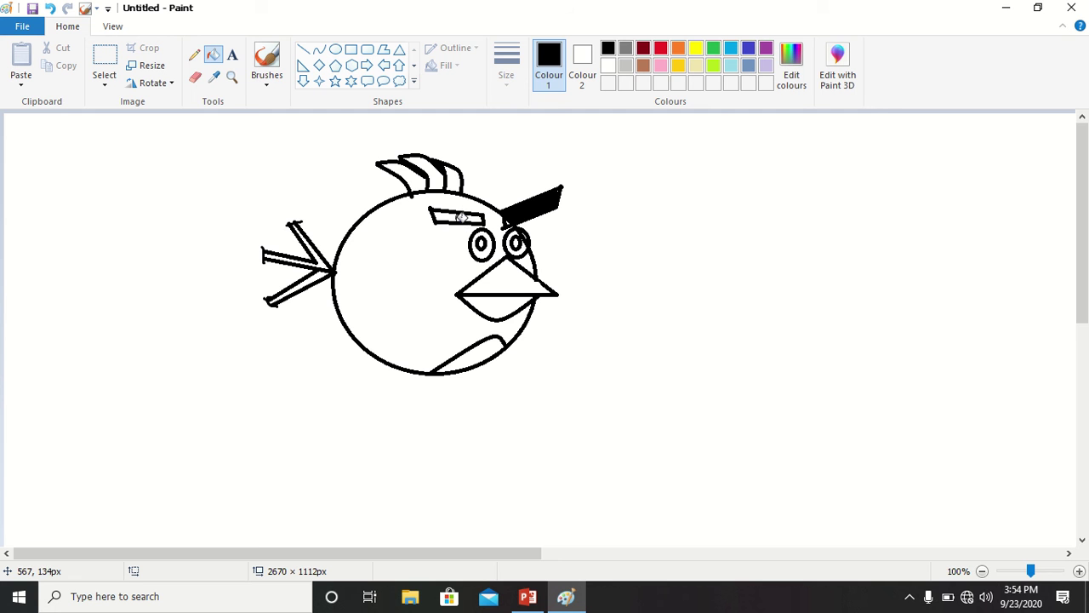
{"action": "left_click", "coordinate": [460, 217]}
{"action": "left_click", "coordinate": [517, 246]}
{"action": "left_click", "coordinate": [483, 244]}
{"action": "left_click", "coordinate": [312, 261]}
{"action": "left_click", "coordinate": [319, 276]}
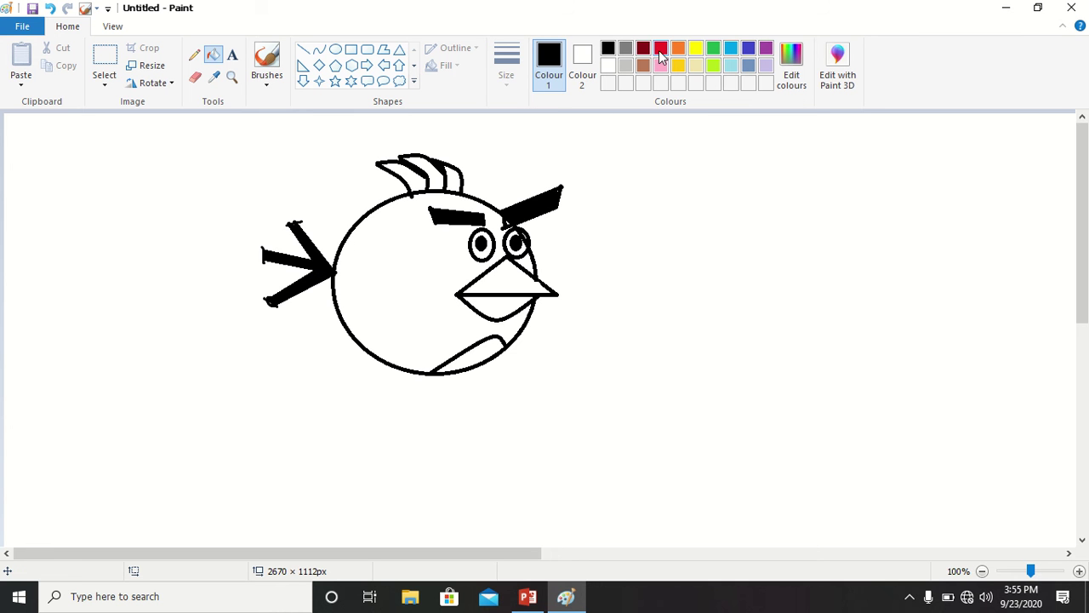
Fill the body, the sliver between the right eye and beak, and the crest feathers with red, undoing any fill that recolours the outlines
{"action": "left_click", "coordinate": [661, 48]}
{"action": "left_click", "coordinate": [428, 243]}
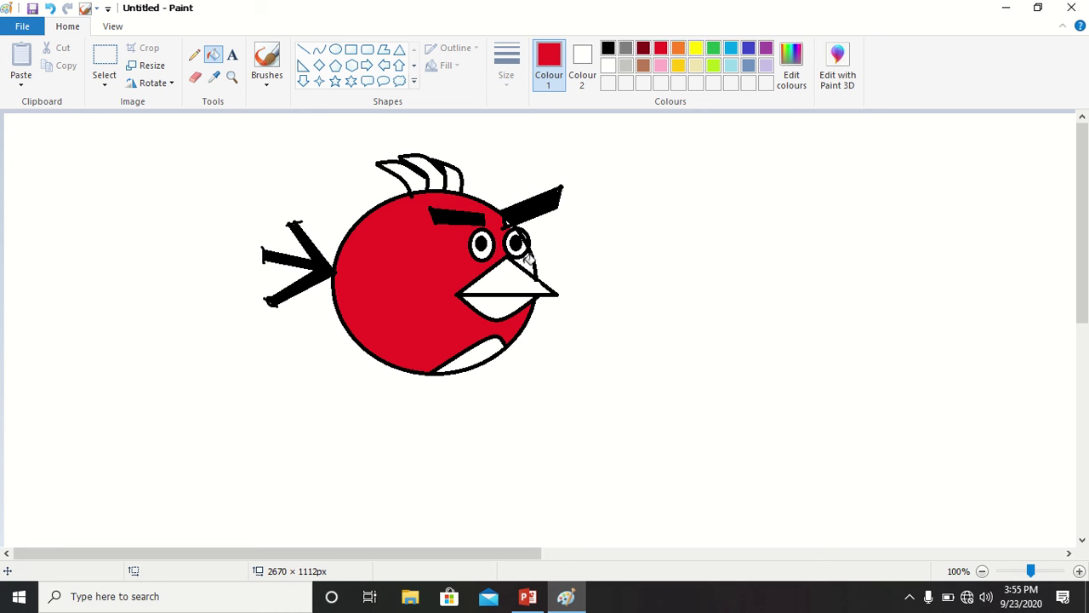
{"action": "left_click", "coordinate": [530, 262]}
{"action": "left_click", "coordinate": [428, 175]}
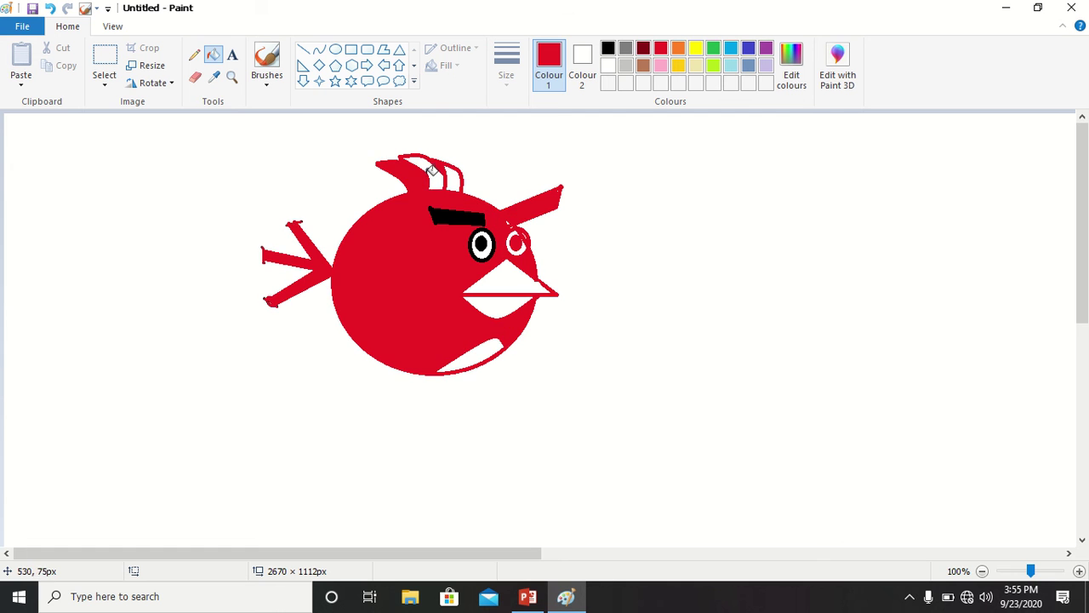
{"action": "left_click", "coordinate": [49, 7]}
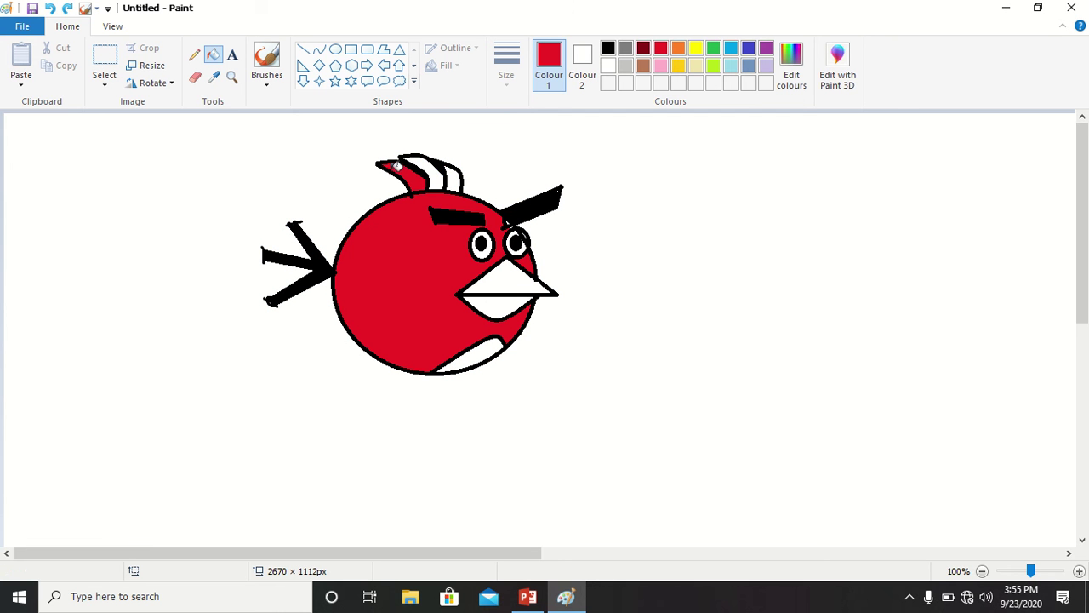
{"action": "left_click", "coordinate": [452, 177]}
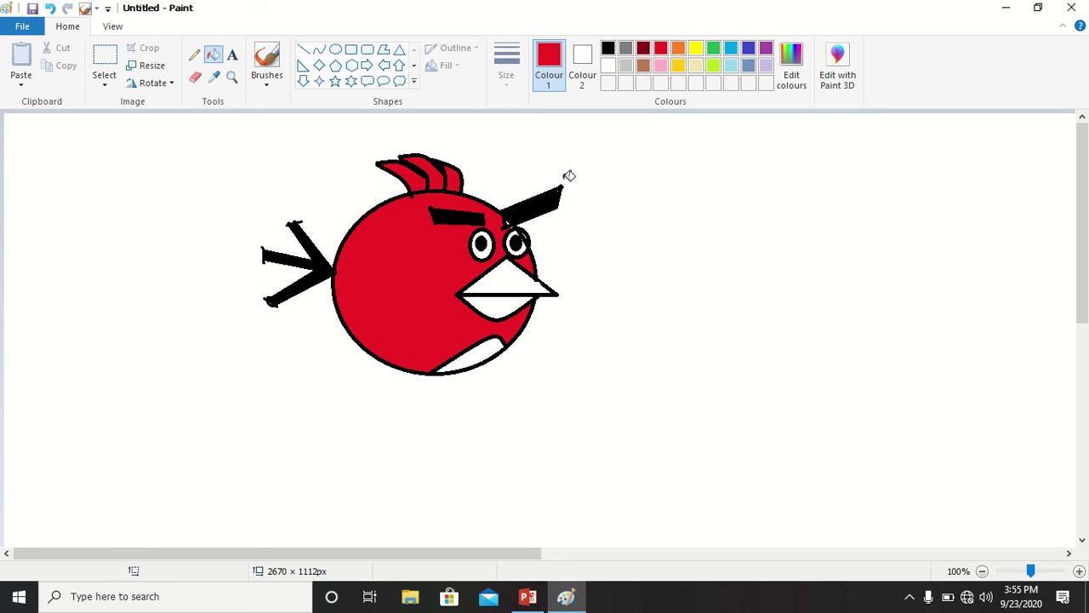
Fill the upper and lower halves of the beak with yellow
{"action": "left_click", "coordinate": [695, 48]}
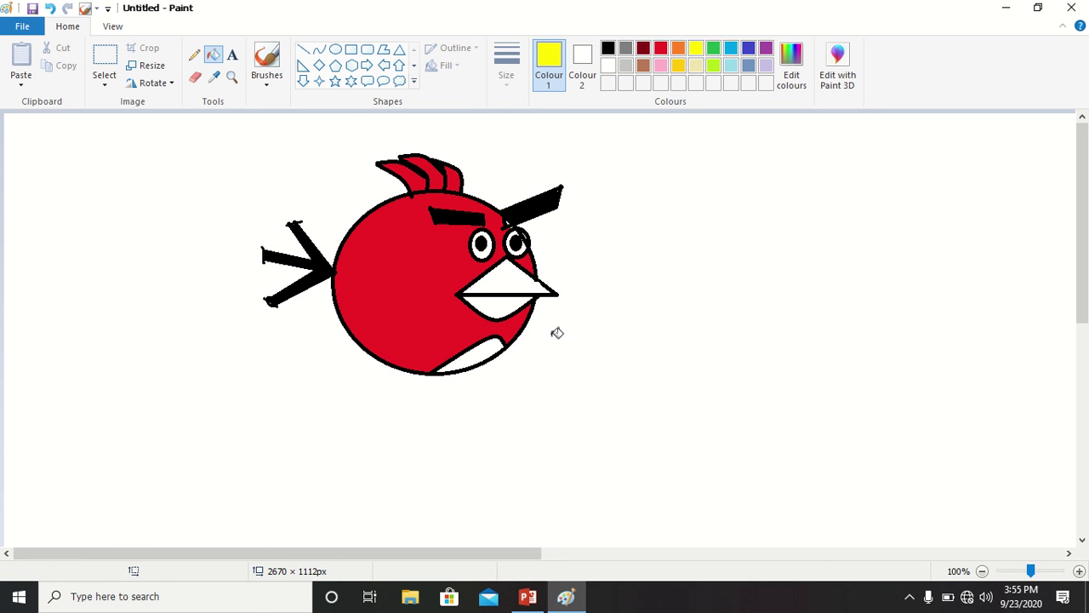
{"action": "left_click", "coordinate": [520, 276]}
{"action": "left_click", "coordinate": [513, 304]}
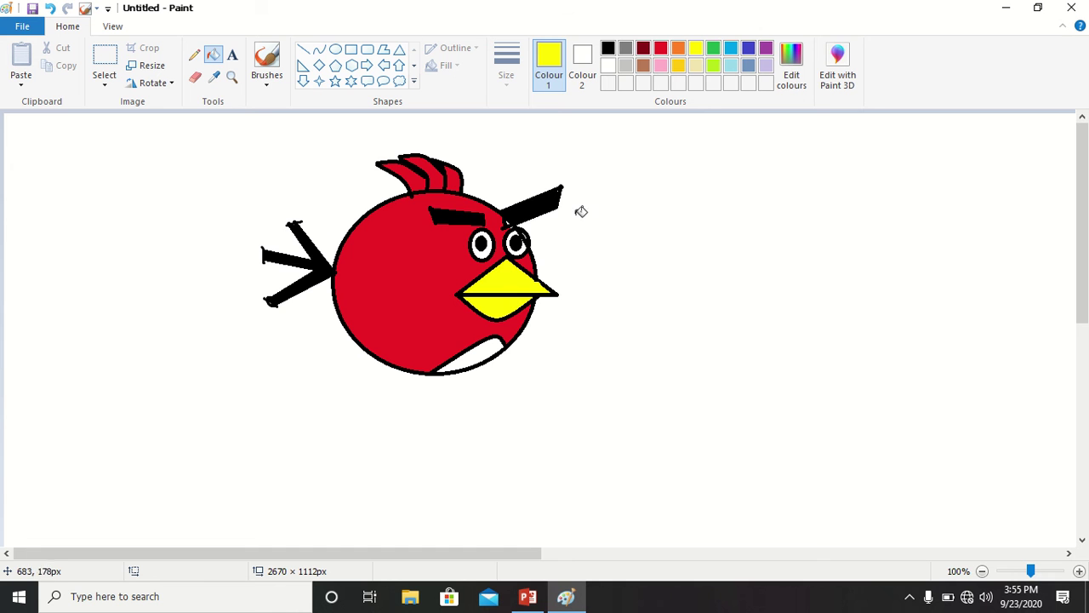
Recolour both halves of the beak with gold
{"action": "left_click", "coordinate": [679, 66]}
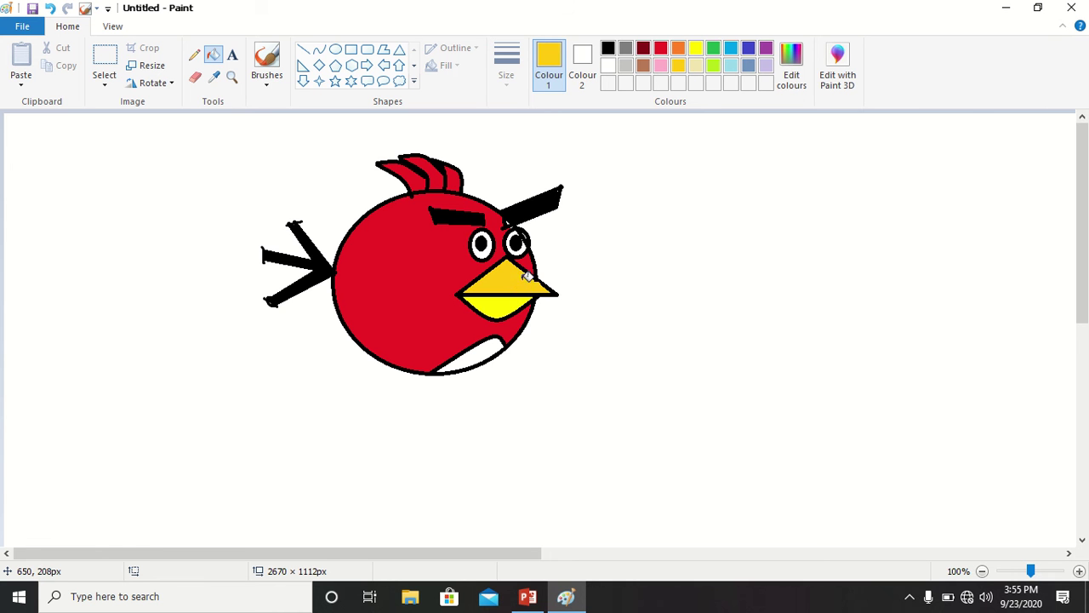
{"action": "left_click", "coordinate": [528, 277]}
{"action": "left_click", "coordinate": [513, 305]}
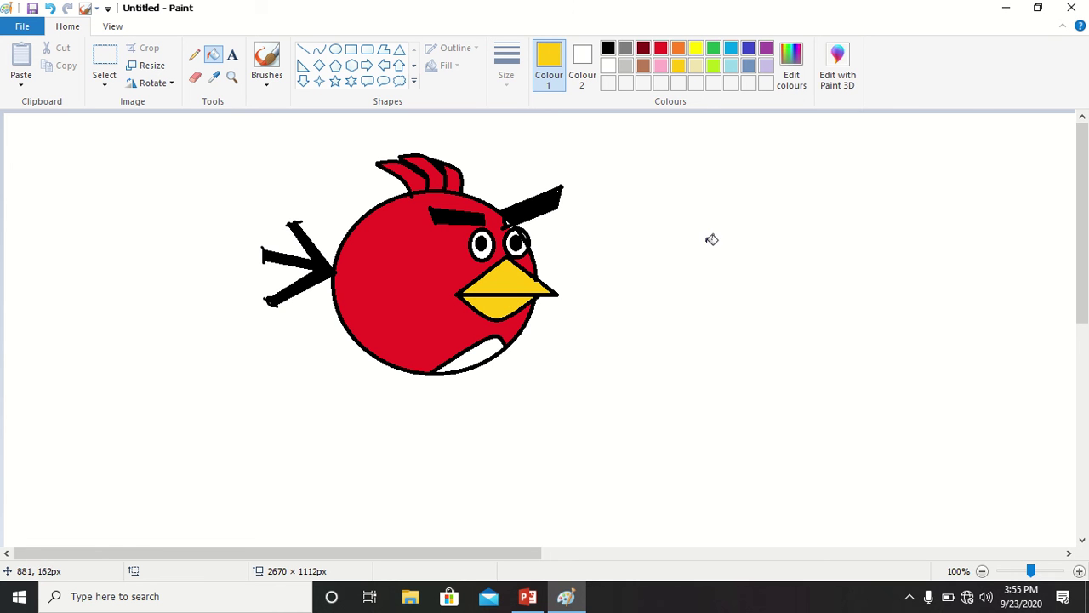
{"action": "left_click", "coordinate": [12, 27]}
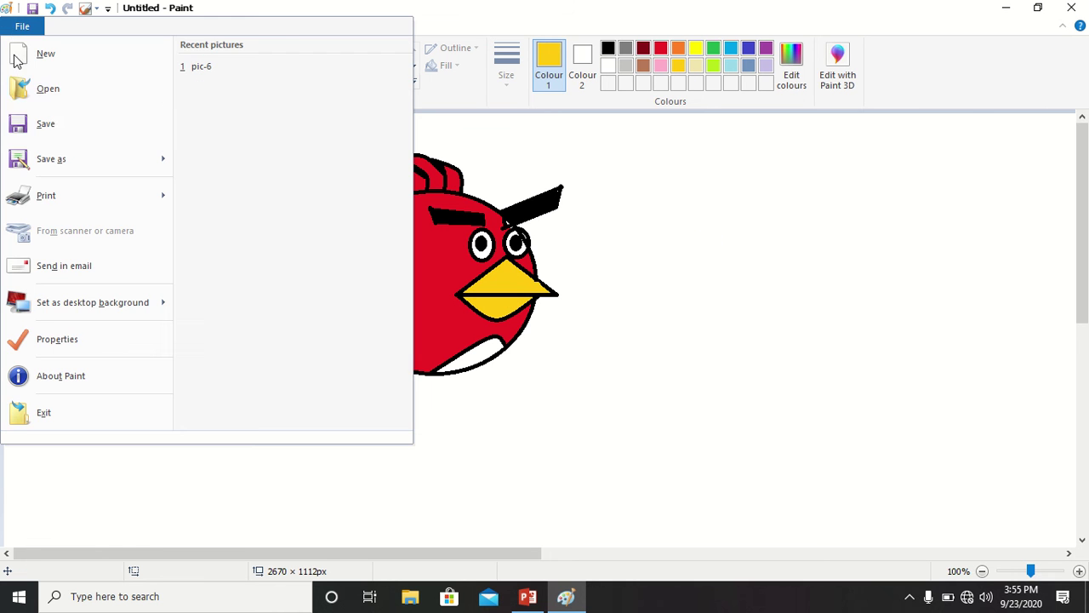
{"action": "left_click", "coordinate": [600, 193]}
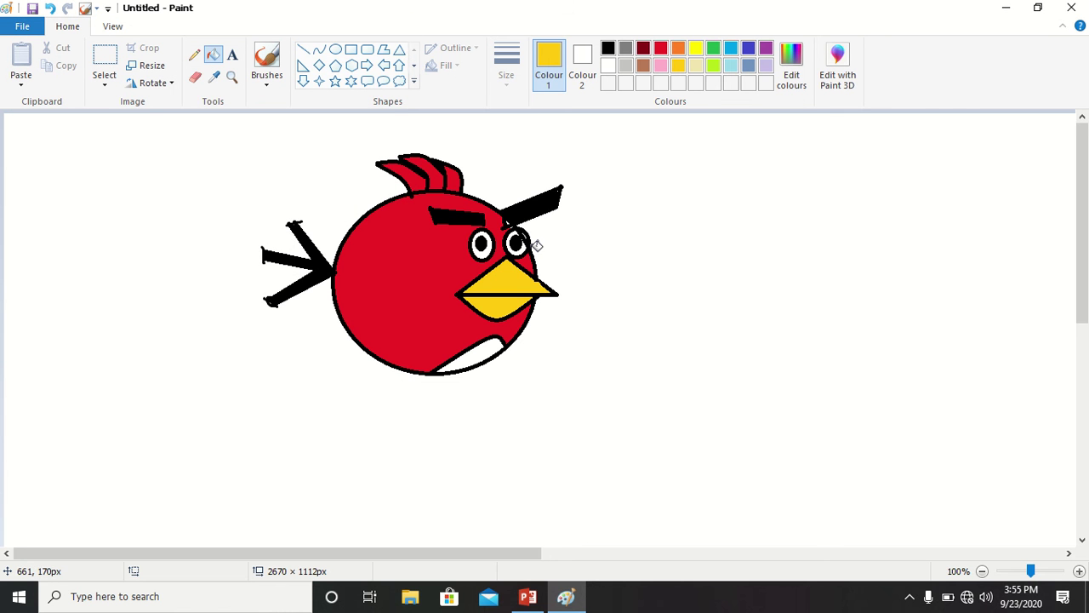